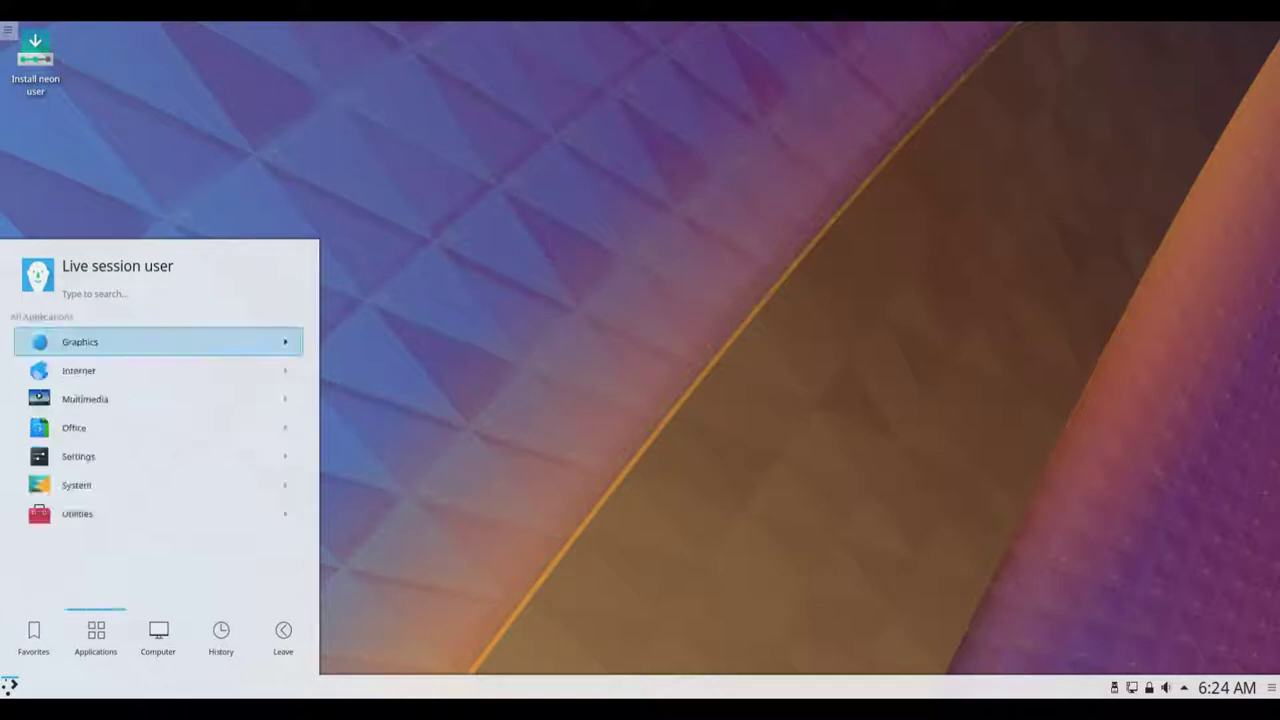
Look through the applications in the launcher's Graphics category and return to the list of all categories.
key("Up")
key("Up")
key("Up")
key("Up")
key("Up")
key("Up")
key("Up")
key("Right")
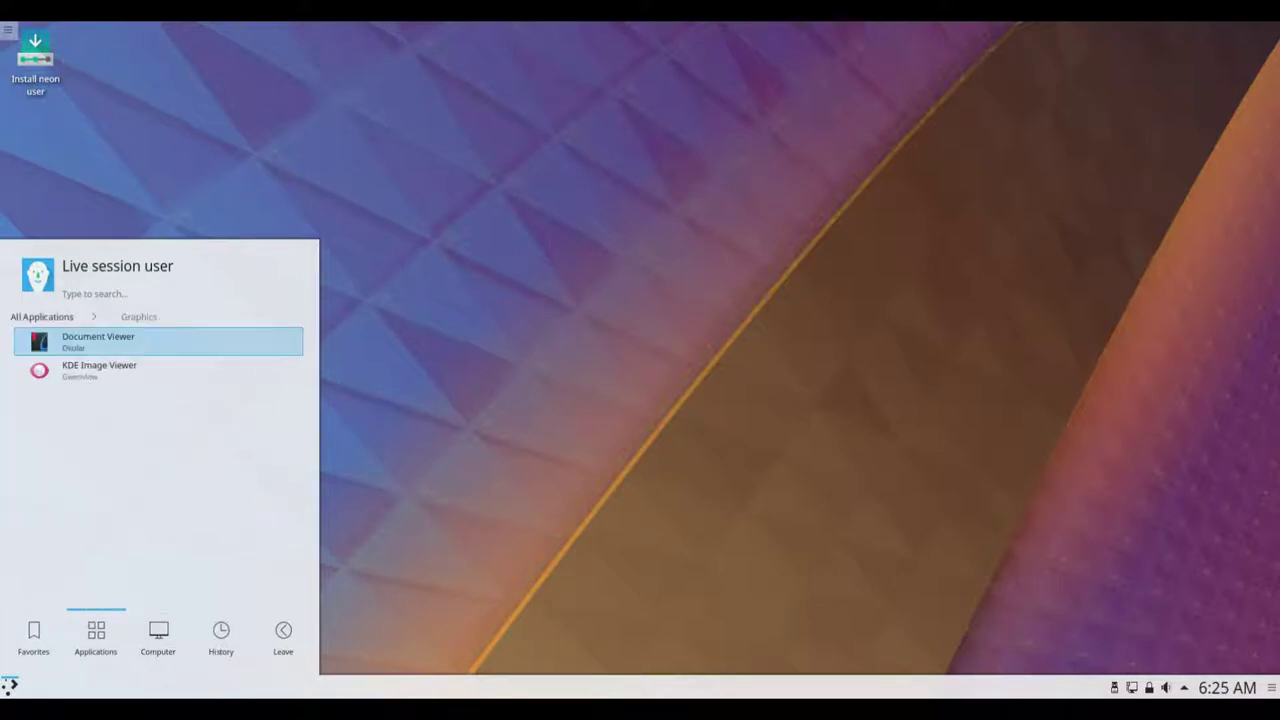
key("Down")
key("Up")
key("Up")
key("Return")
Look through the applications in the launcher's Internet and Multimedia categories.
key("Down")
key("Right")
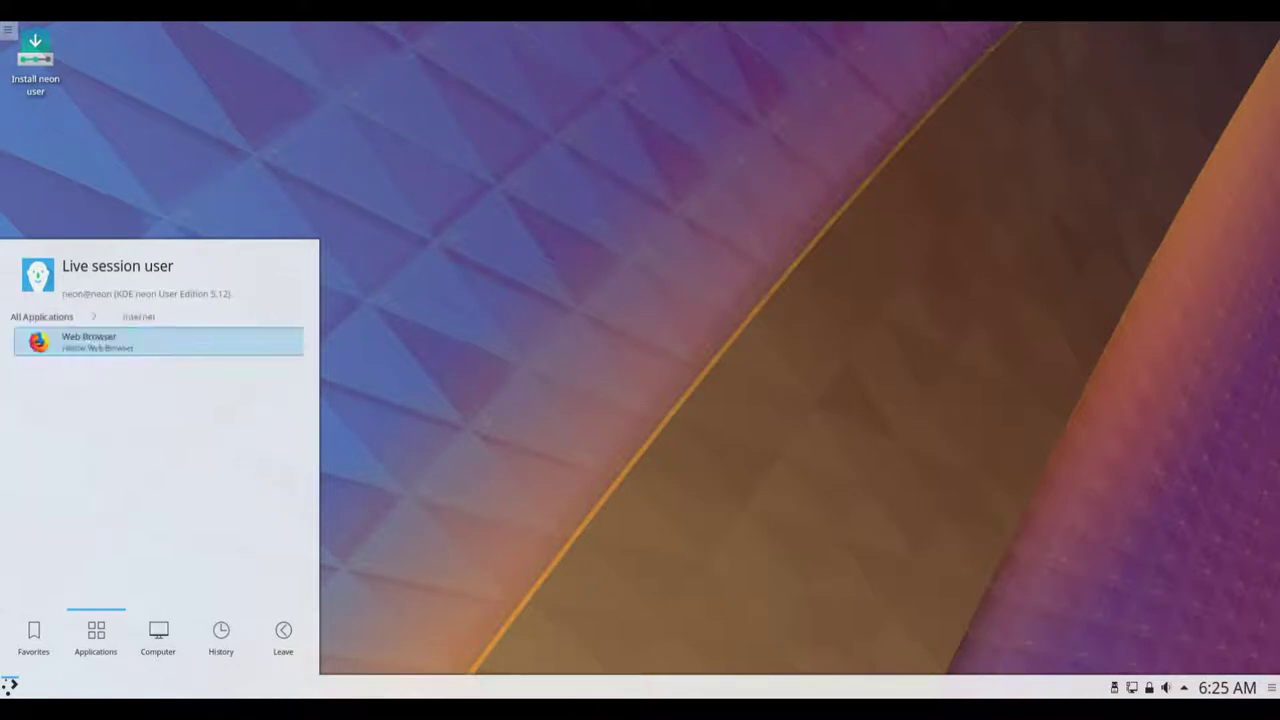
key("Up")
key("Return")
key("Down")
key("Down")
key("Right")
key("Up")
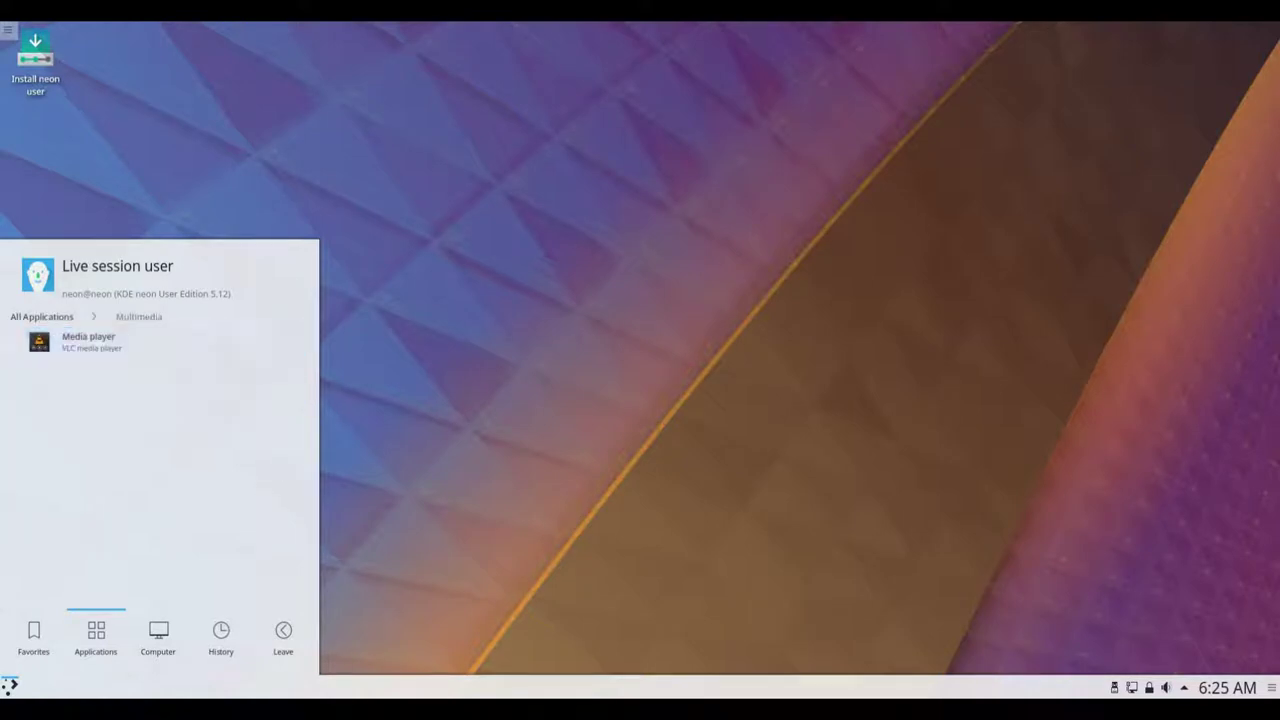
key("Return")
Check the applications in the launcher's Office and Settings categories, returning to the full category list after each.
key("Down")
key("Down")
key("Down")
key("Right")
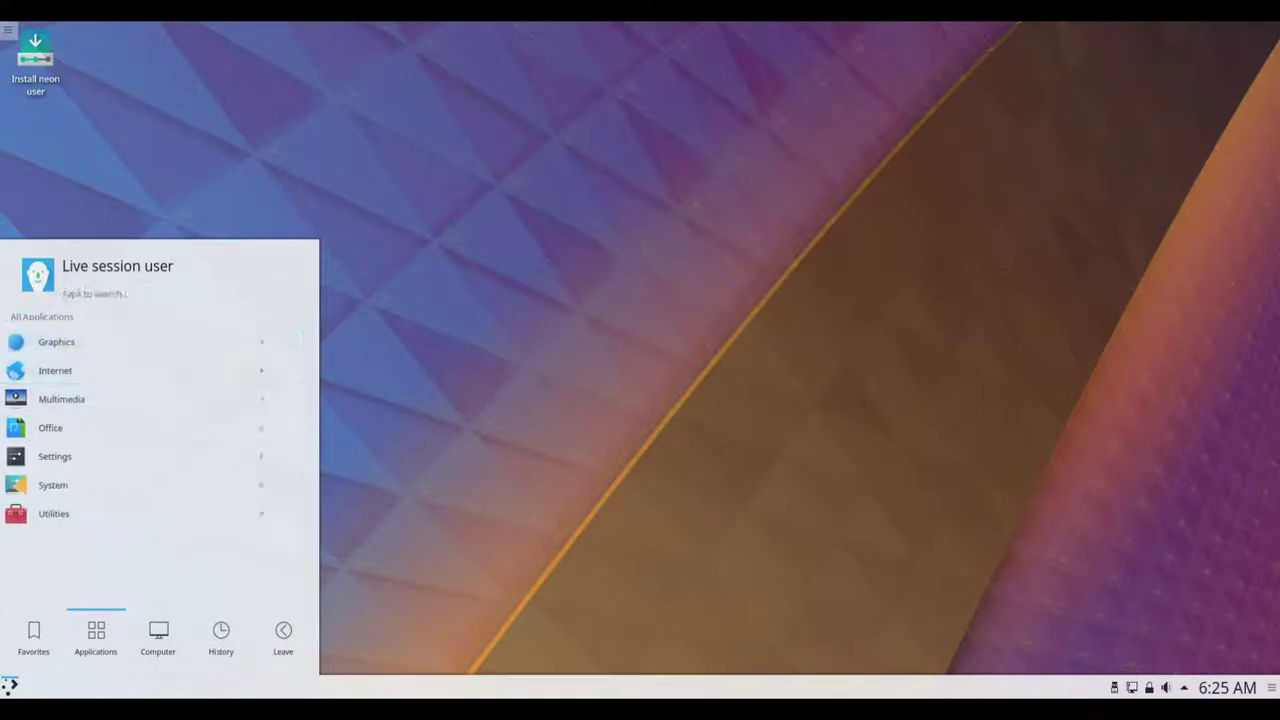
key("Up")
key("Return")
key("Down")
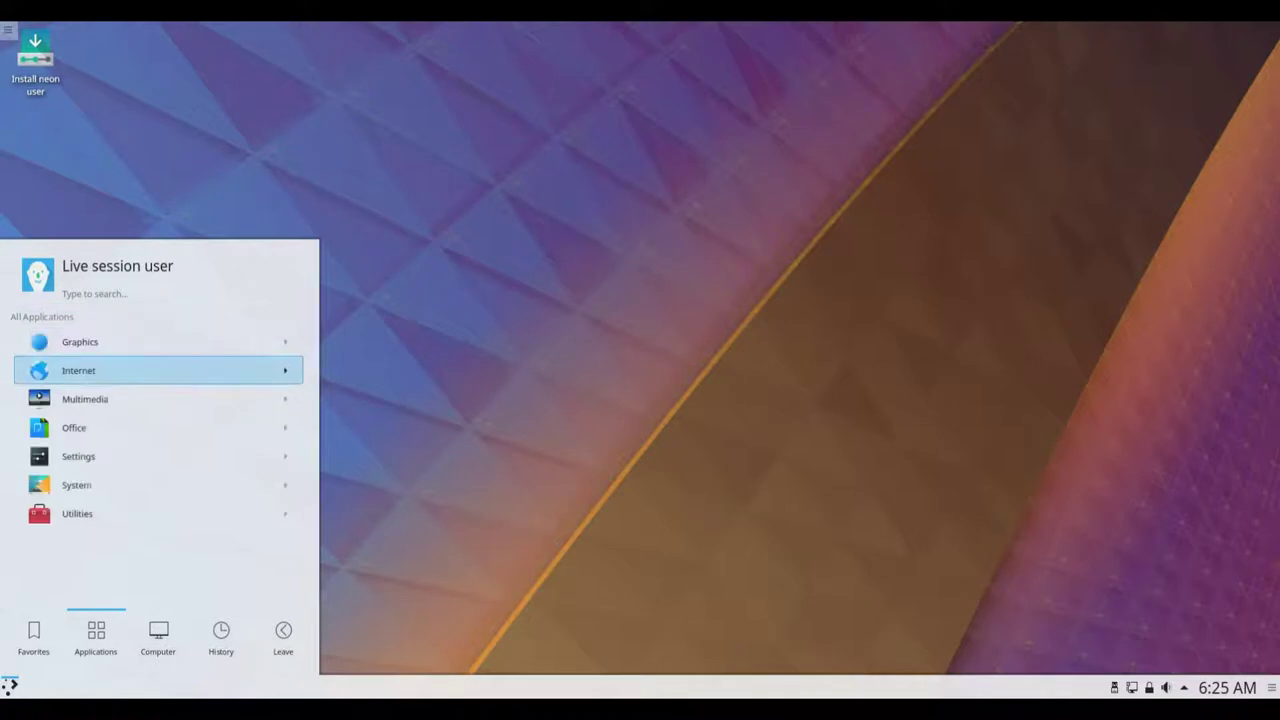
key("Down")
key("Down")
key("Down")
key("Right")
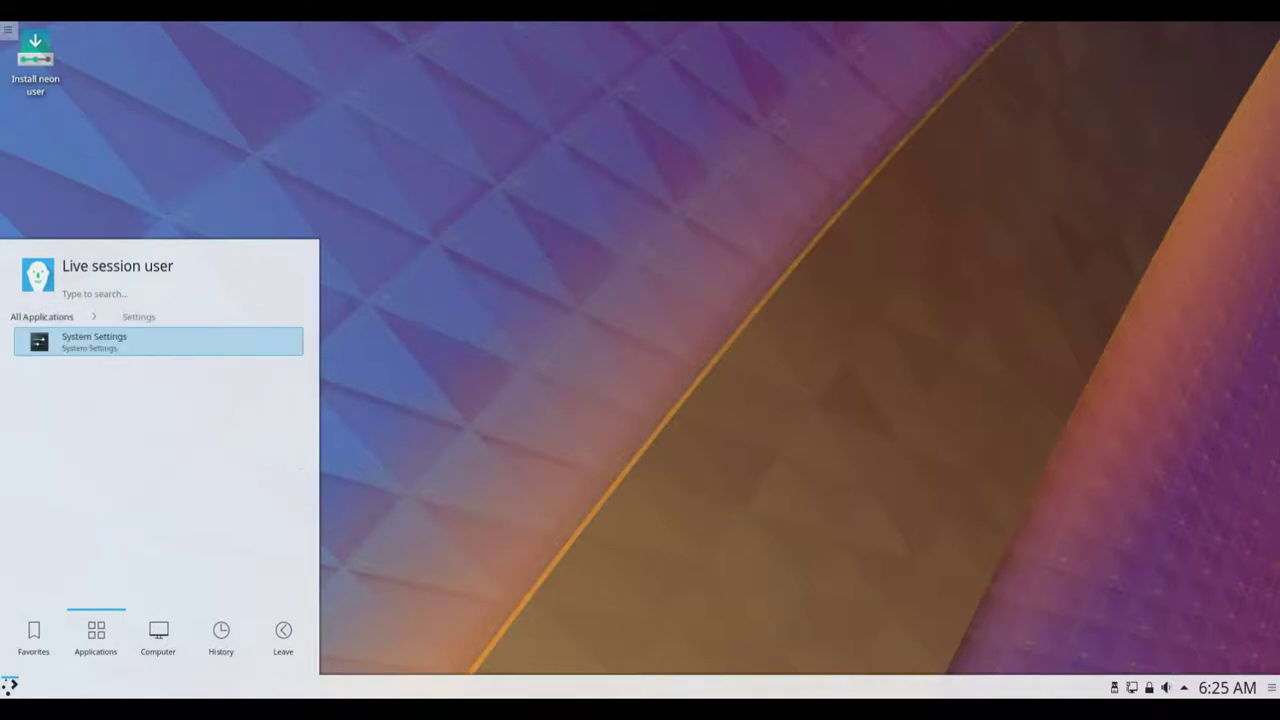
key("Up")
key("Return")
Examine the tools listed in the launcher's System category, from File Manager down to Wallet Management Tool.
key("Down")
key("Down")
key("Right")
key("Up")
key("Up")
key("Up")
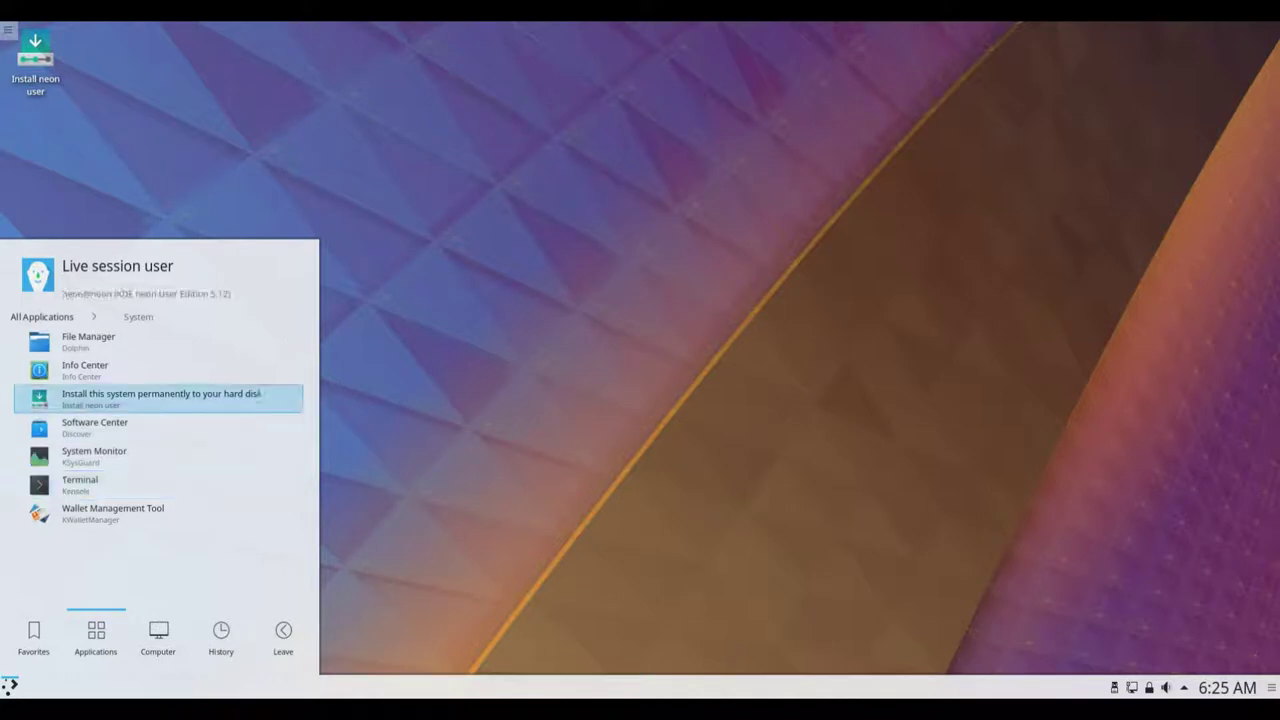
key("Up")
key("Up")
key("Down")
key("Down")
key("Down")
key("Down")
key("Down")
key("Down")
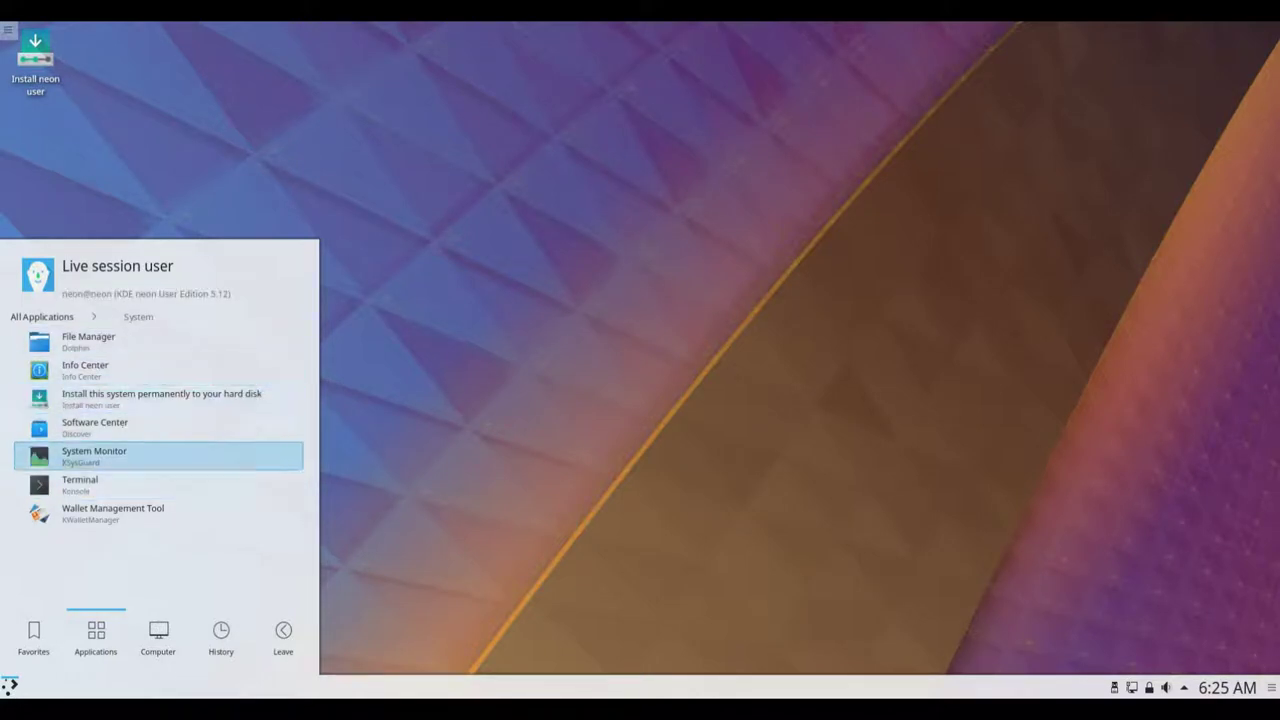
Open Info Center from the System category, review the information about this system, and close it.
key("Up")
key("Up")
key("Up")
key("Up")
key("Up")
key("Return")
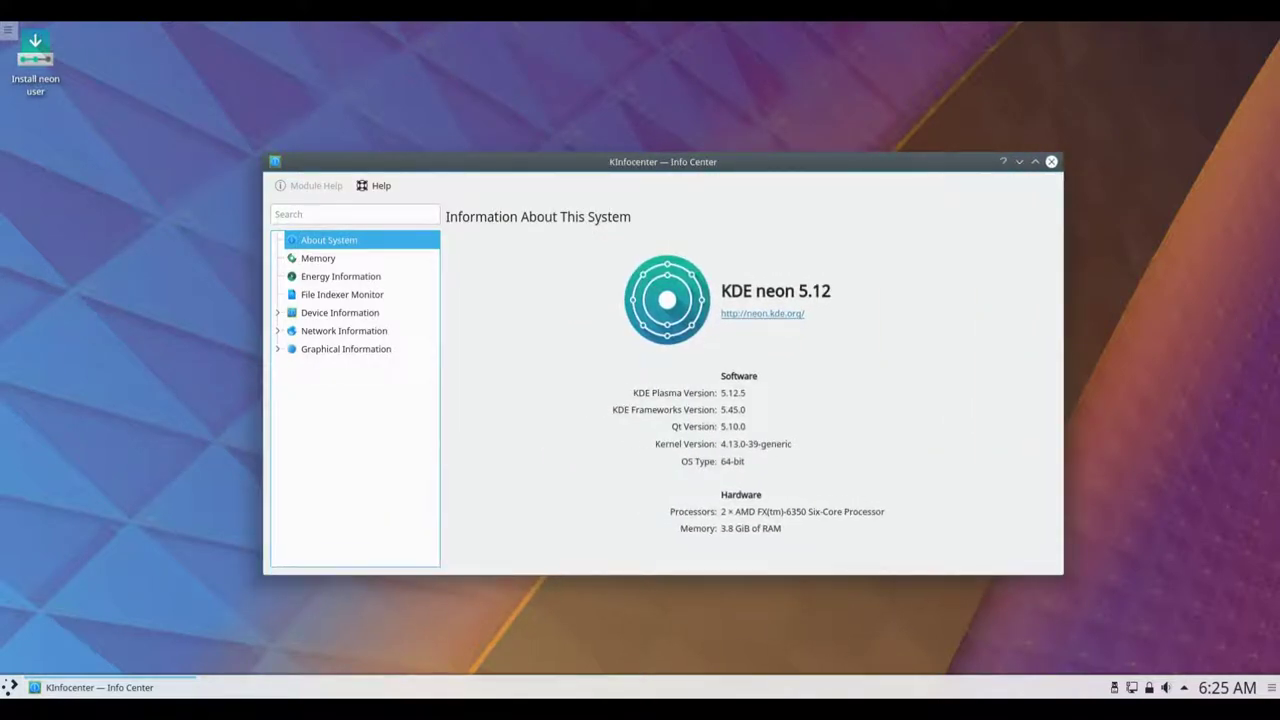
left_click(1051, 161)
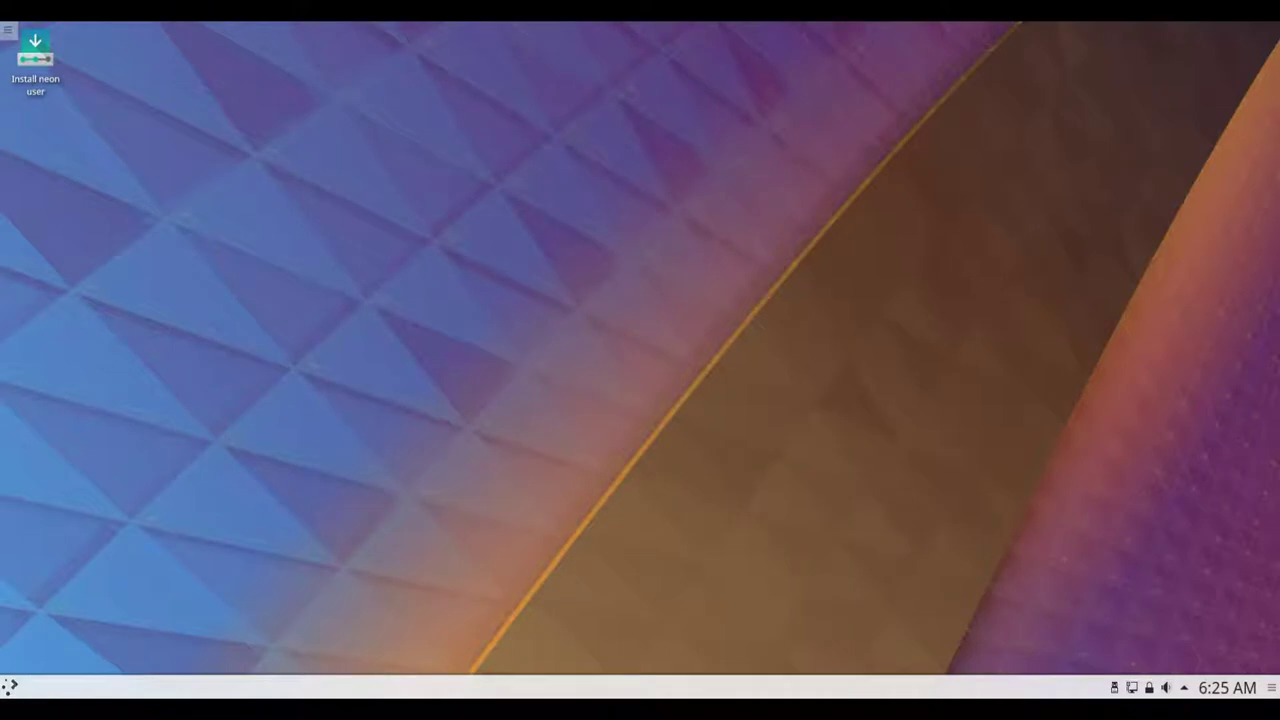
Open System Settings from the Settings category of the application launcher.
left_click(9, 686)
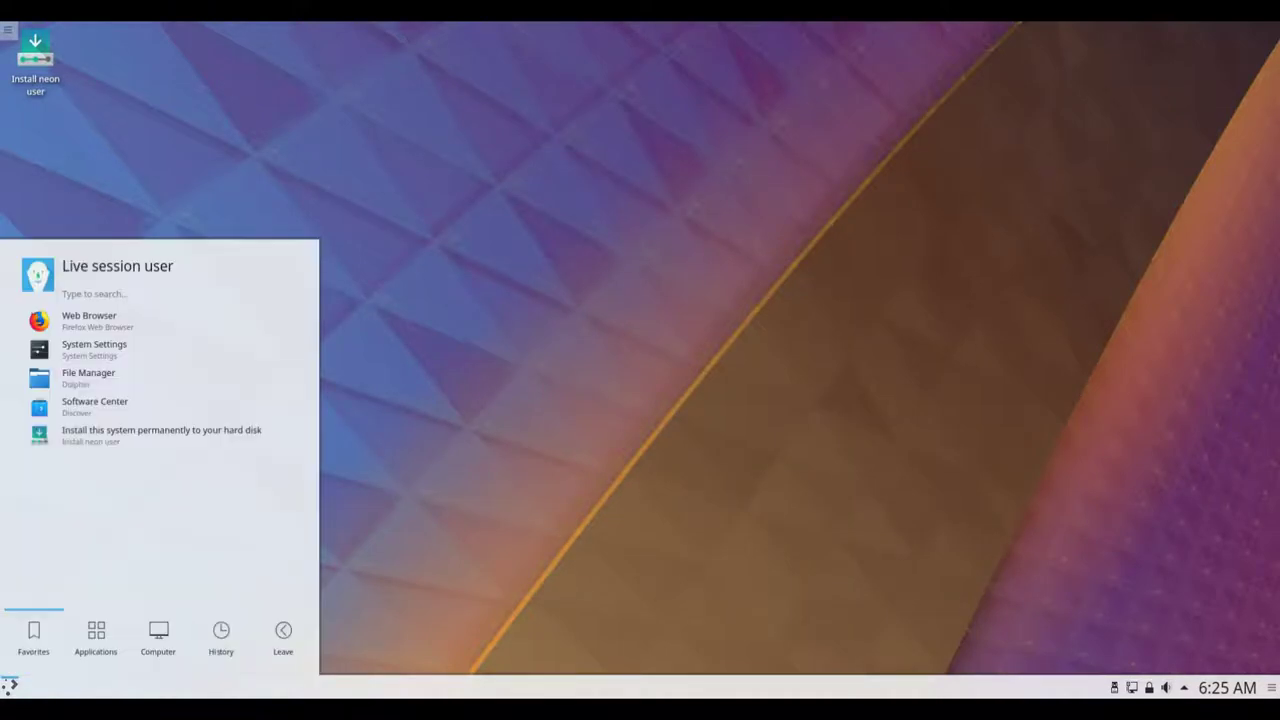
left_click(96, 640)
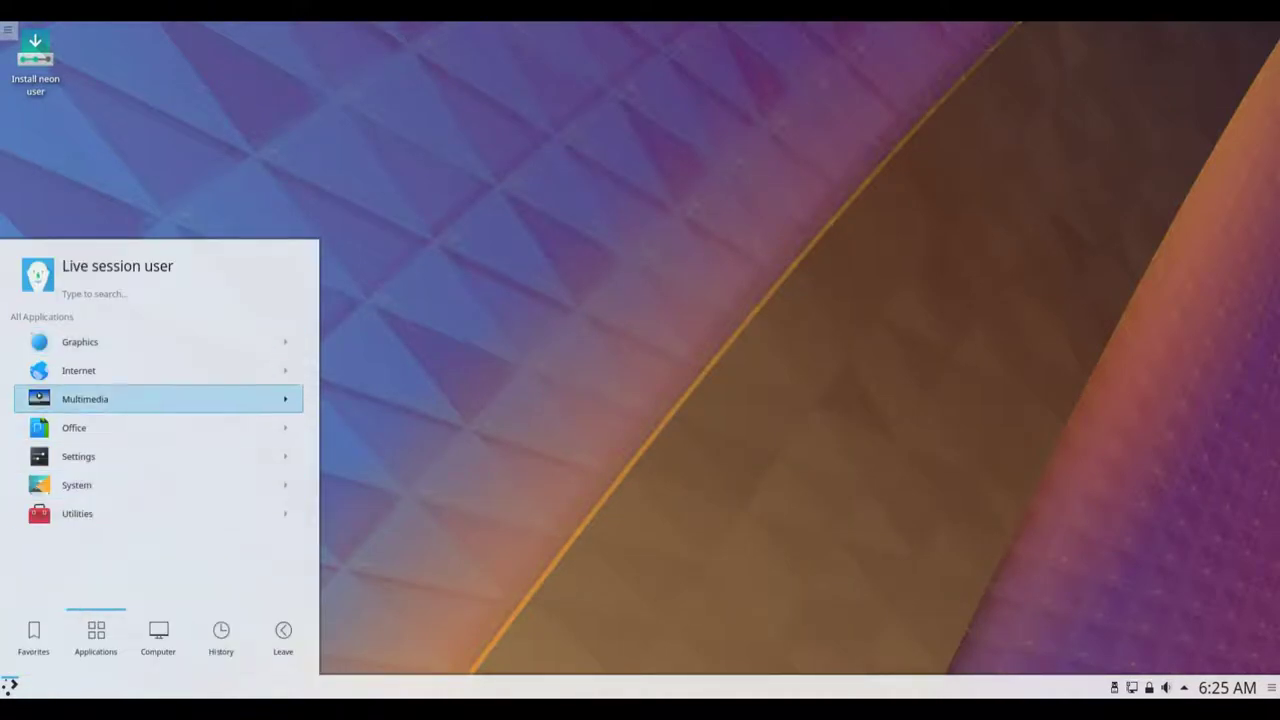
left_click(240, 456)
left_click(240, 342)
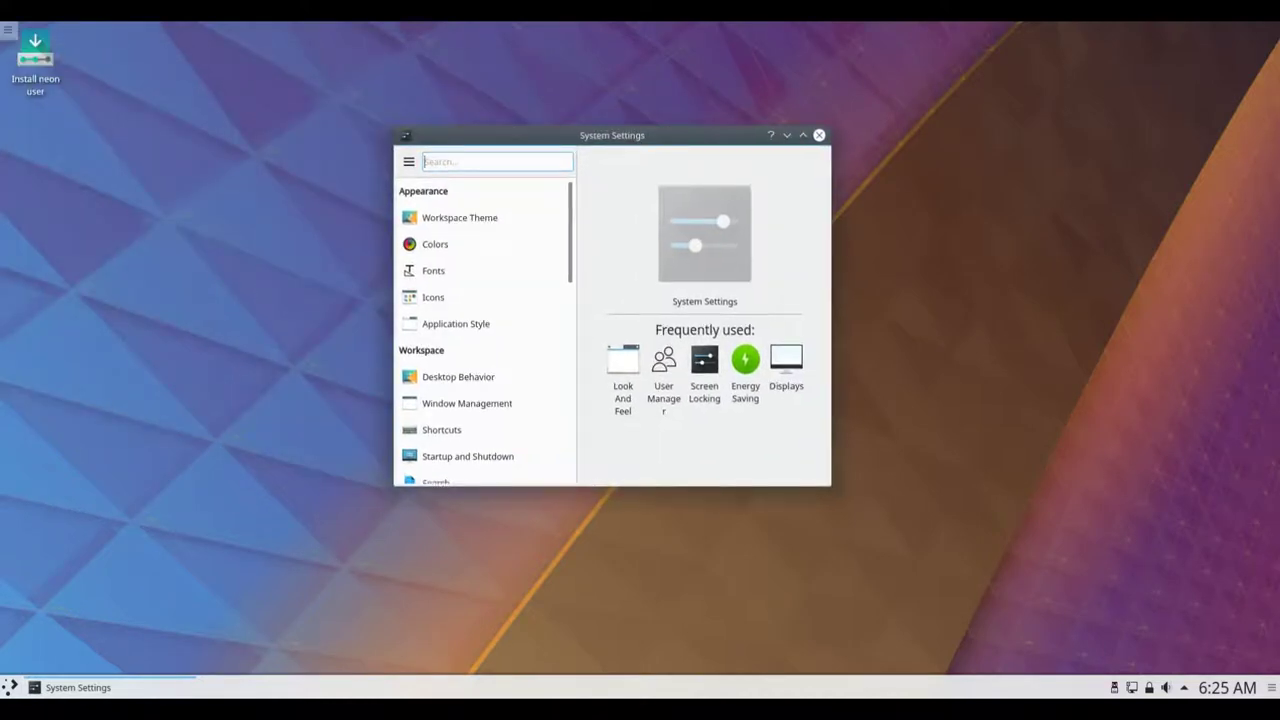
View the Look And Feel and Desktop Theme options, including the add-on installer for new desktop themes.
left_click(459, 217)
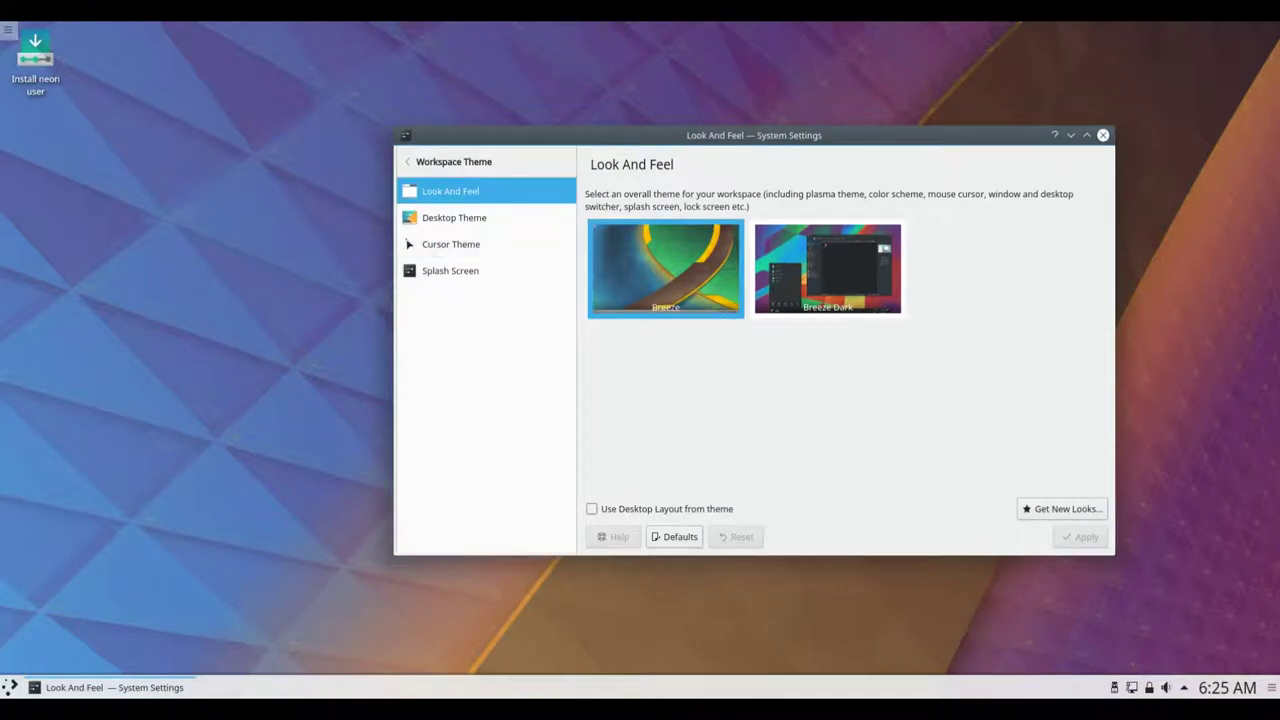
left_click(454, 217)
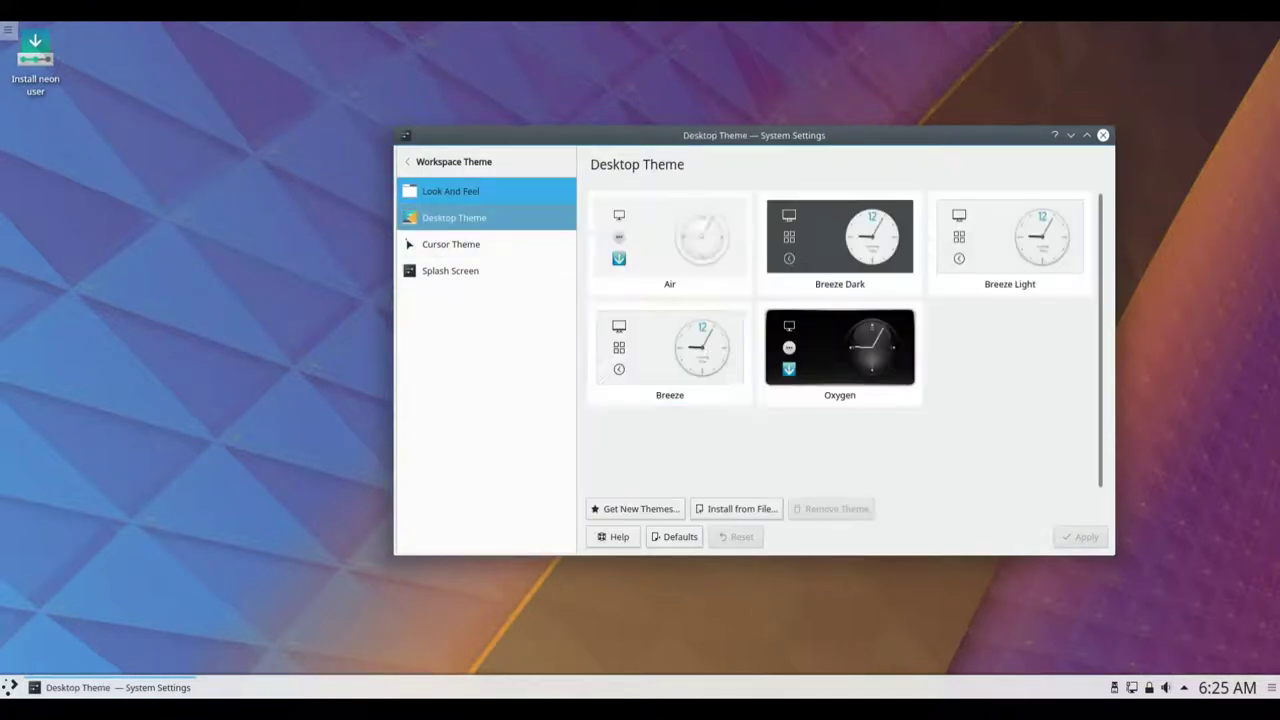
left_click(636, 508)
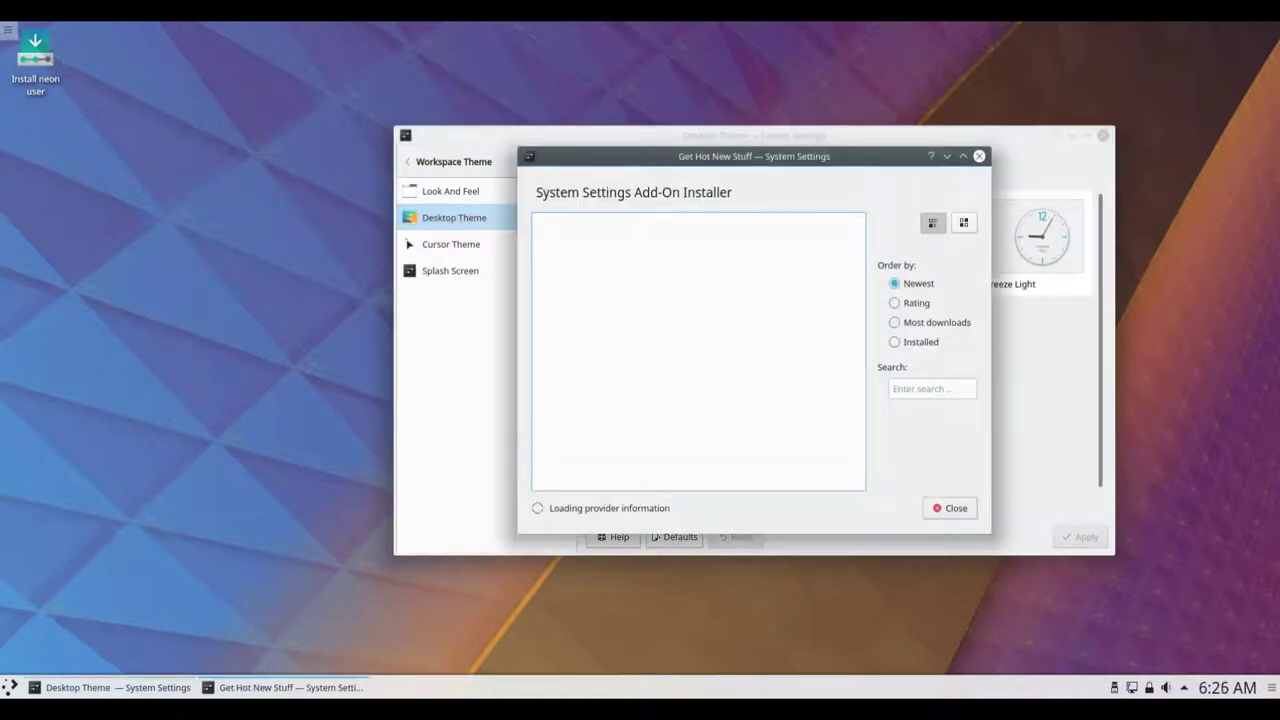
left_click(979, 156)
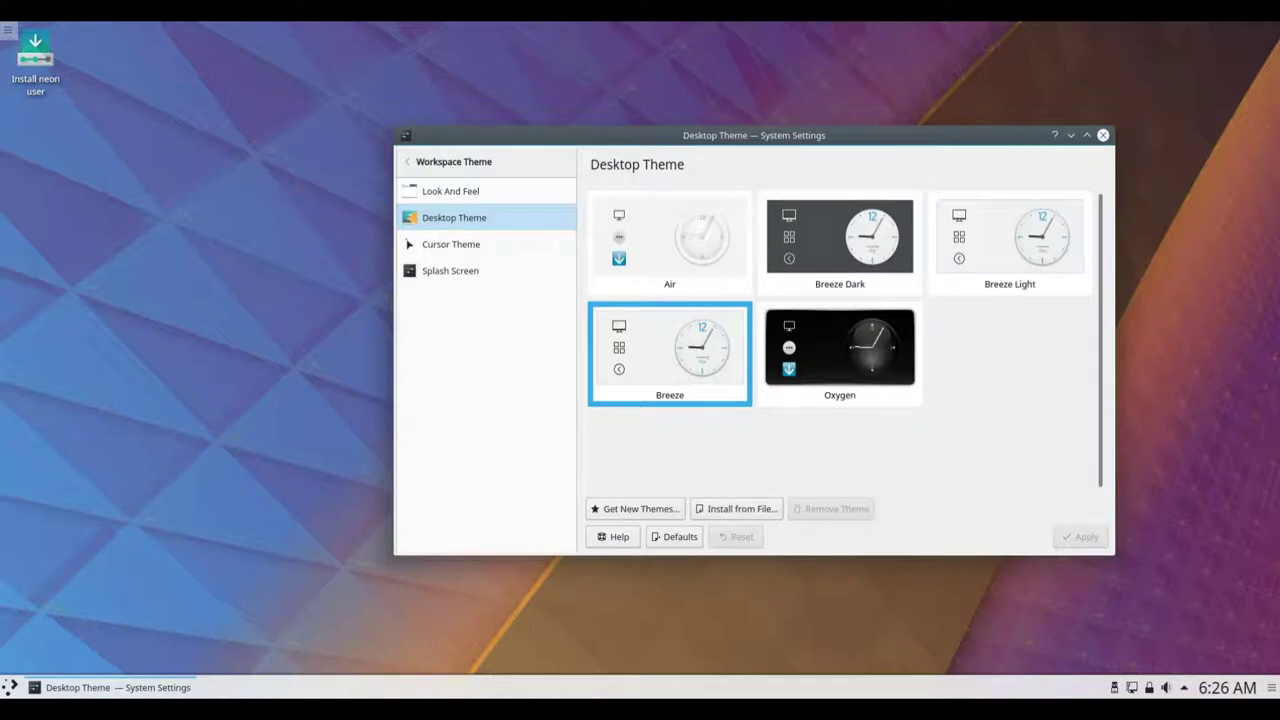
View the Cursor Theme and Splash Screen options and return to the settings overview.
left_click(451, 244)
left_click(450, 270)
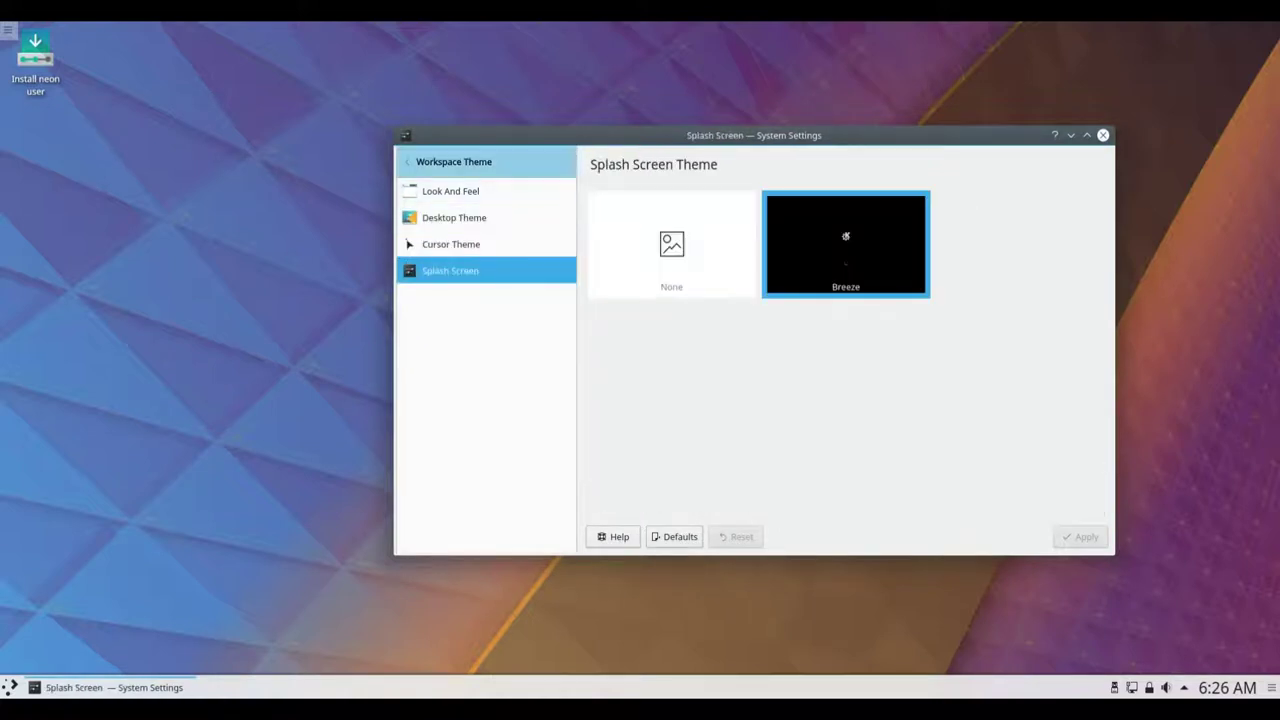
key("alt+Left")
Review the Colors, Fonts and Icons appearance settings and return to the settings overview.
left_click(435, 244)
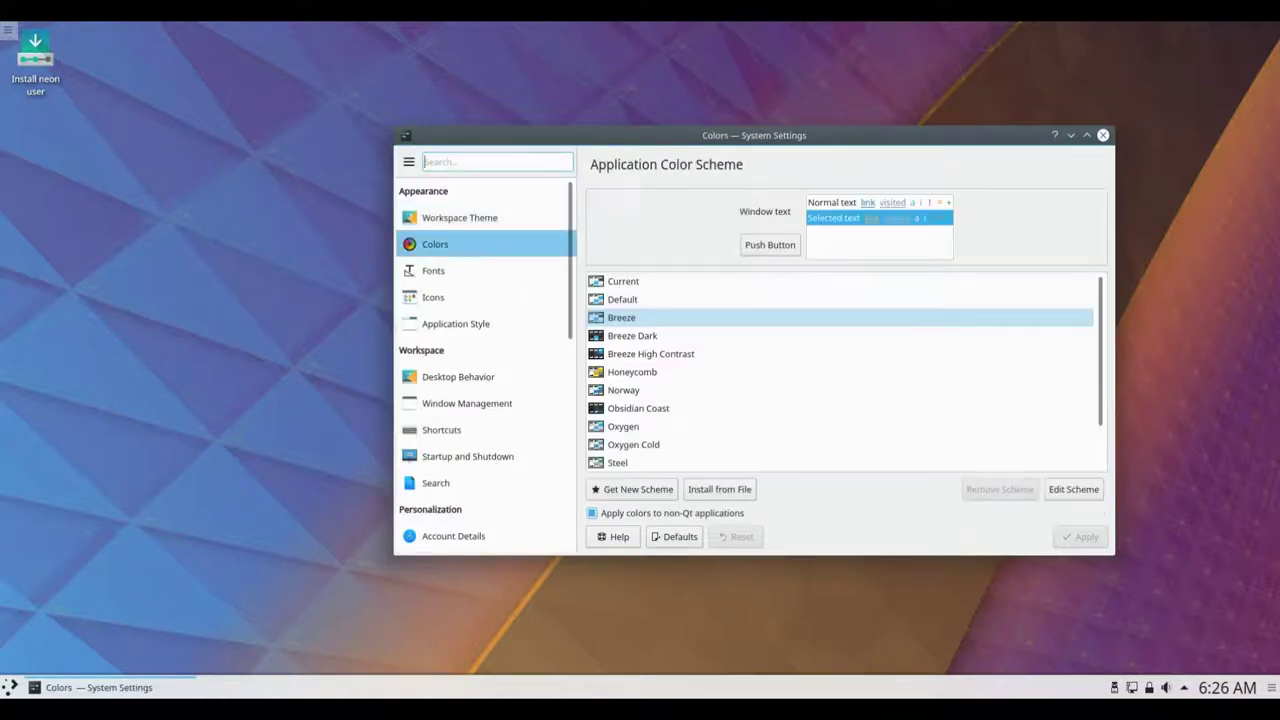
scroll(843, 372, "down", 1)
scroll(843, 372, "up", 1)
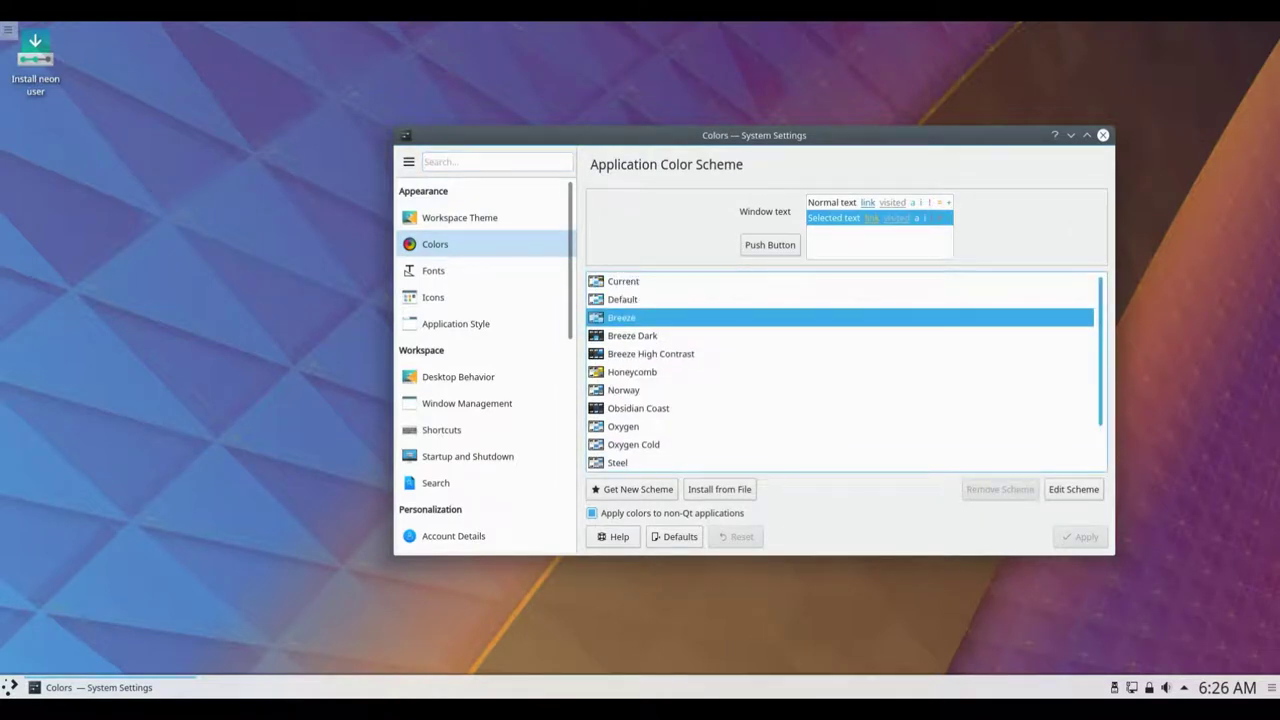
left_click(433, 270)
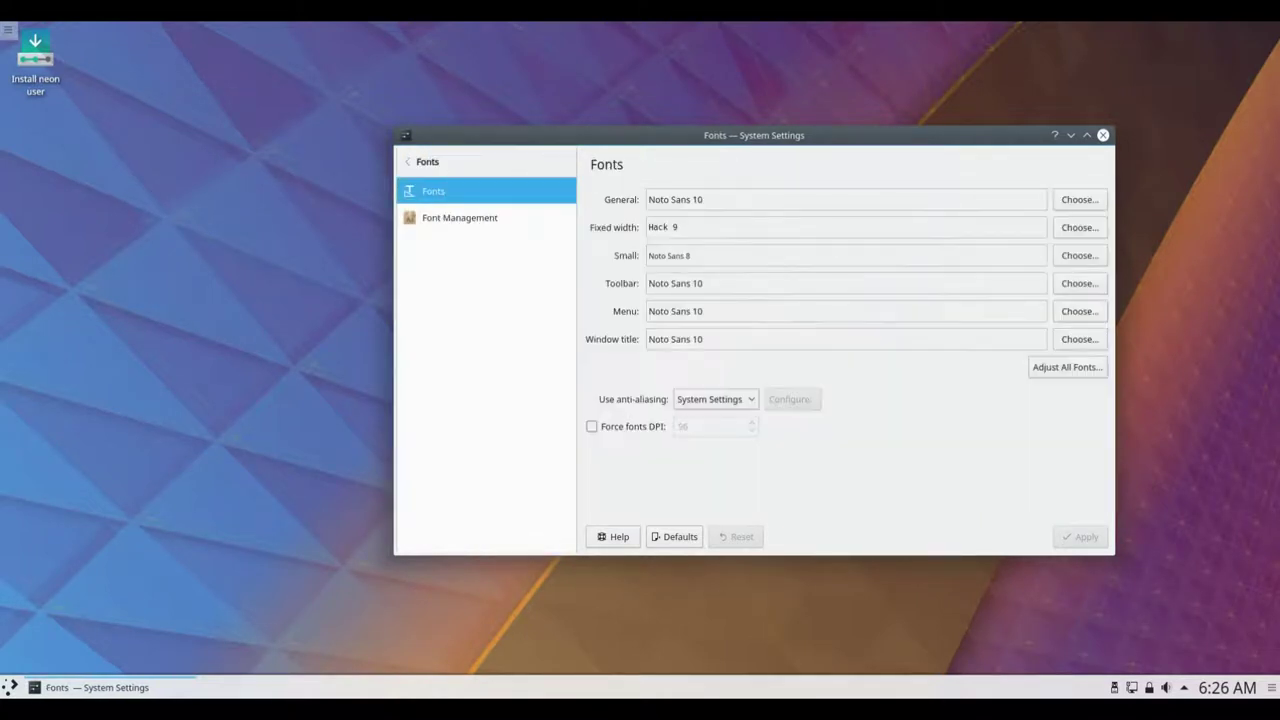
left_click(420, 161)
left_click(433, 297)
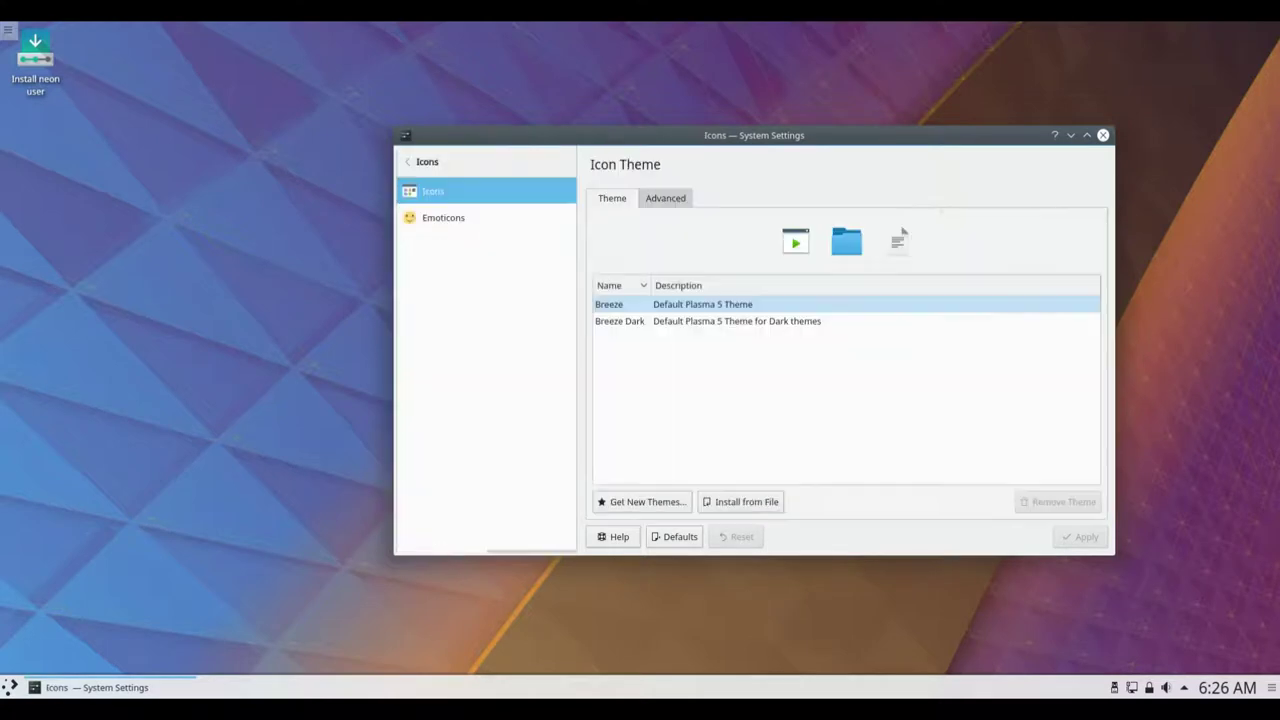
left_click(420, 161)
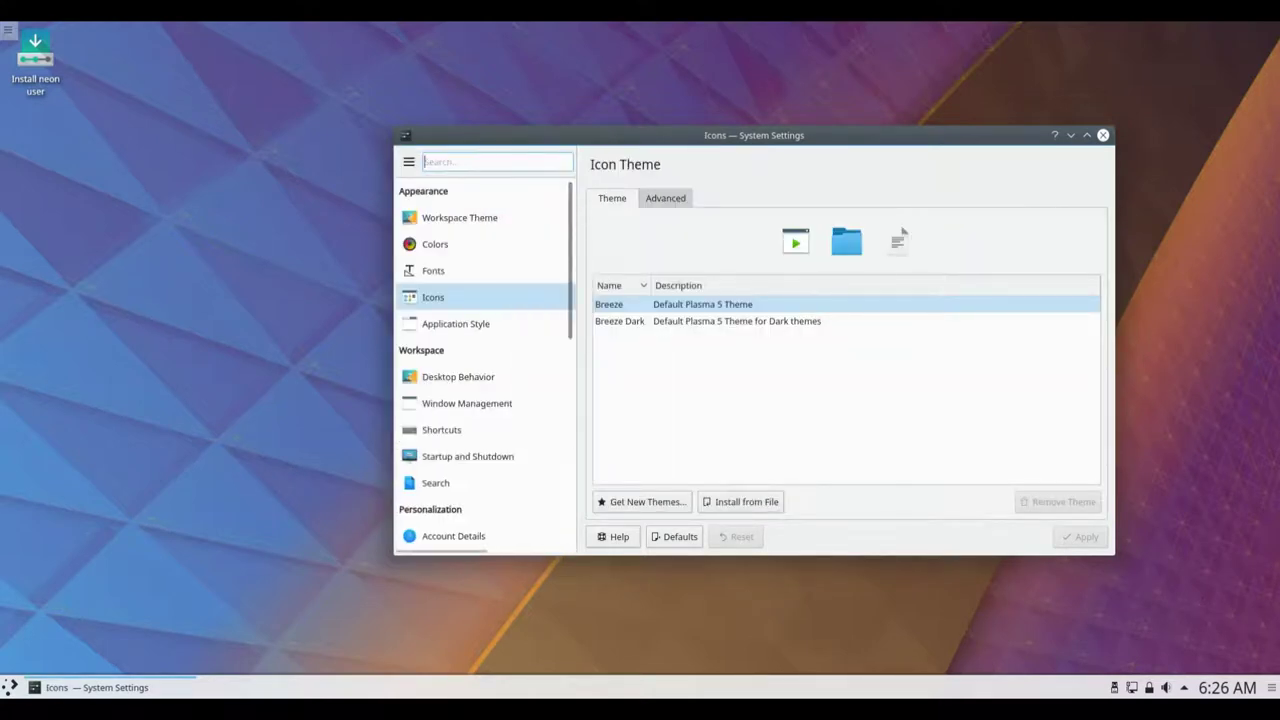
Examine the list of available Desktop Effects in the Desktop Behavior settings.
left_click(458, 376)
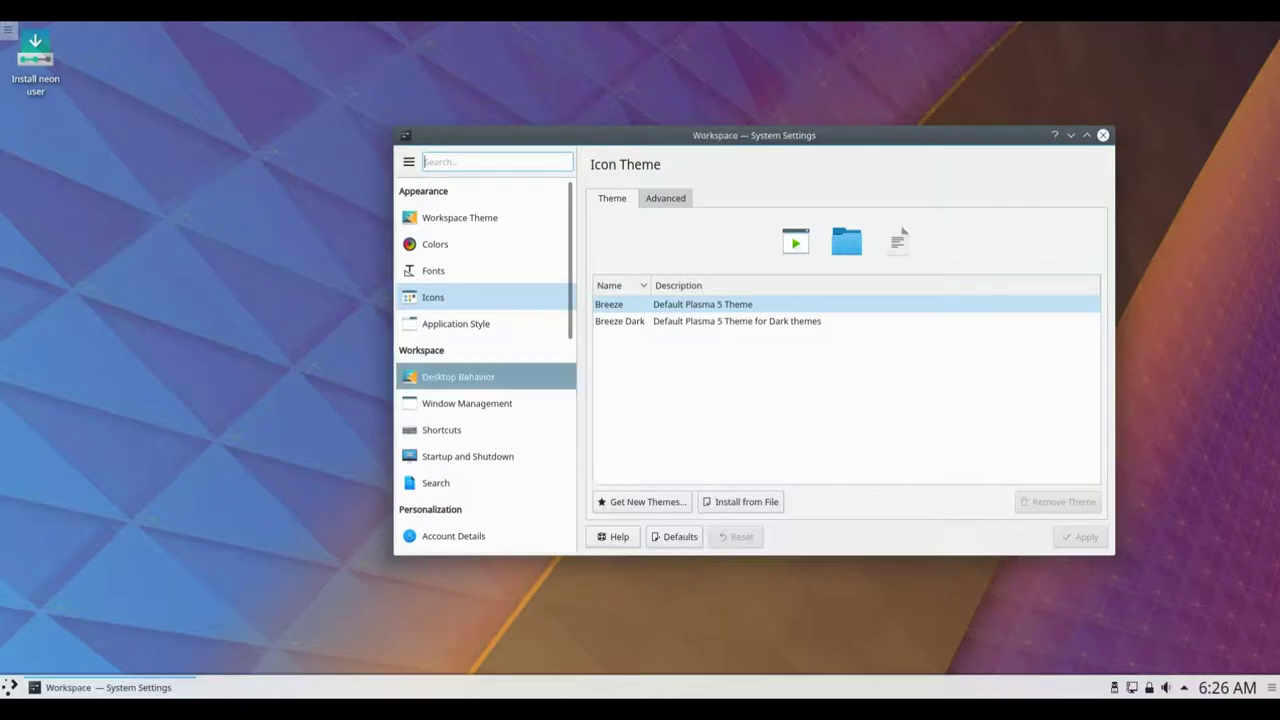
left_click(453, 217)
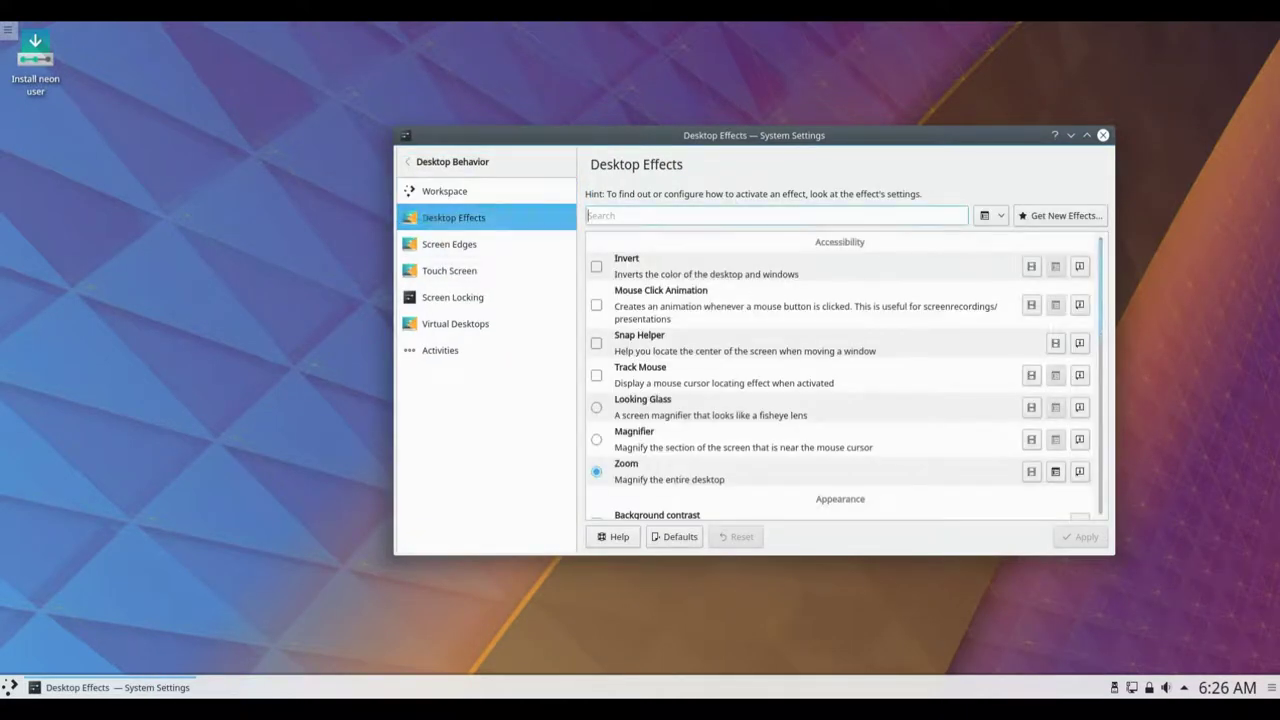
scroll(840, 380, "down", 5)
scroll(840, 380, "down", 10)
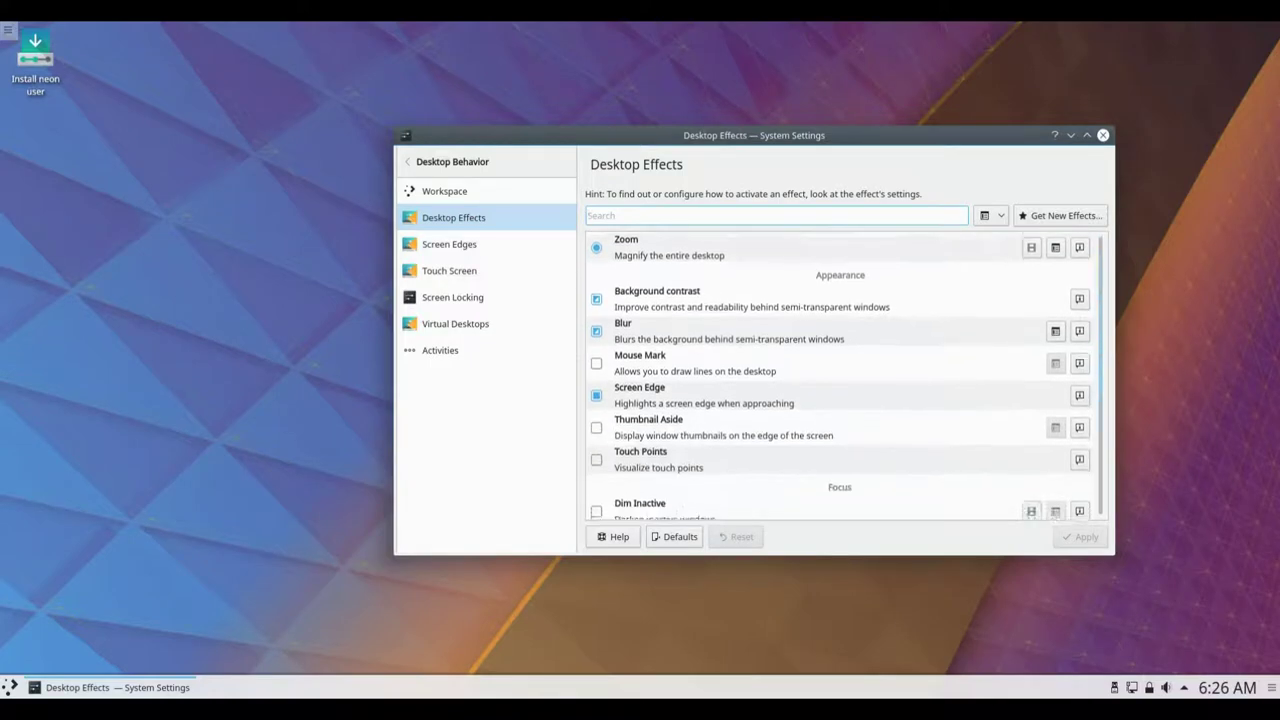
scroll(840, 380, "up", 15)
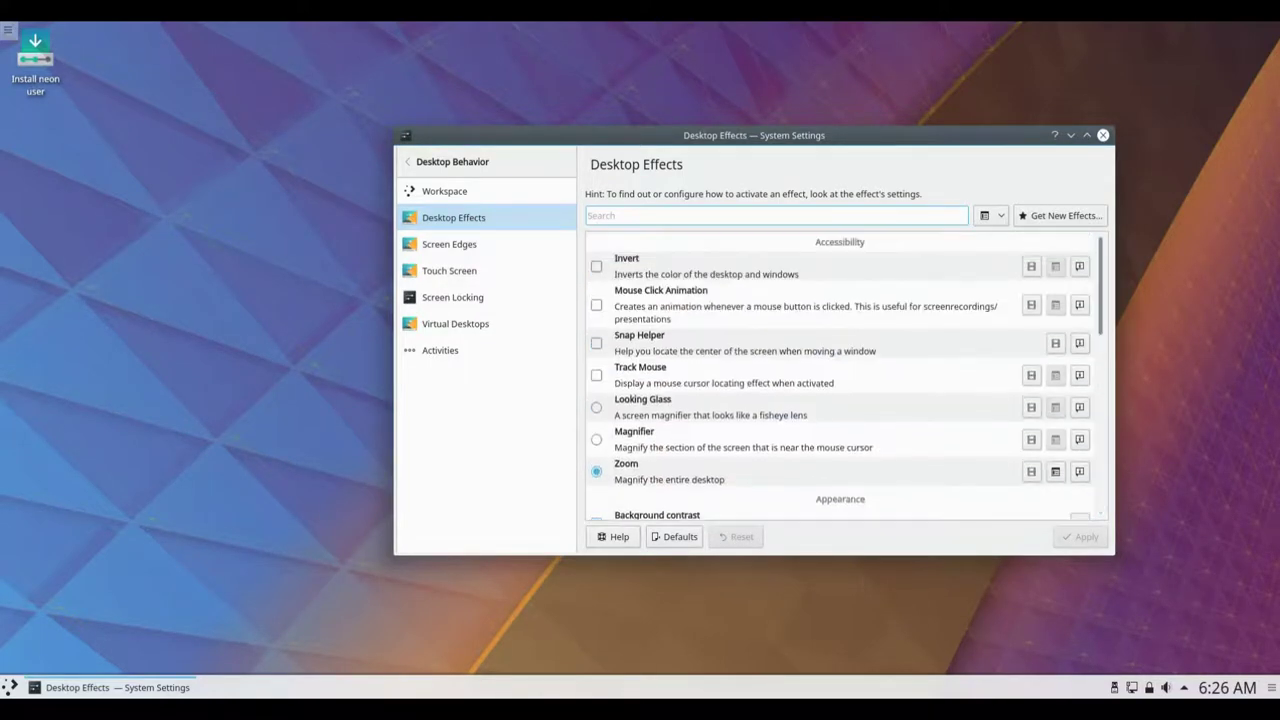
Review the Screen Edges, Touch Screen, Screen Locking and Virtual Desktops settings, then return to the settings overview.
left_click(449, 244)
left_click(449, 270)
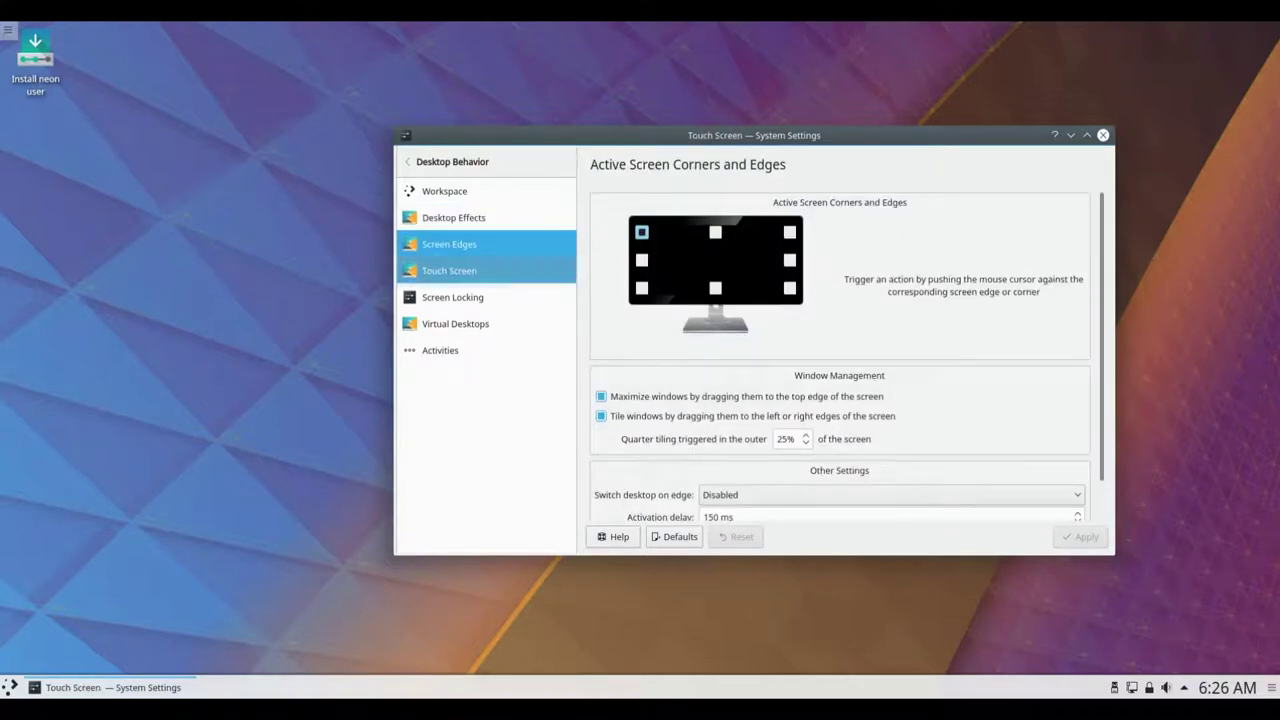
left_click(452, 297)
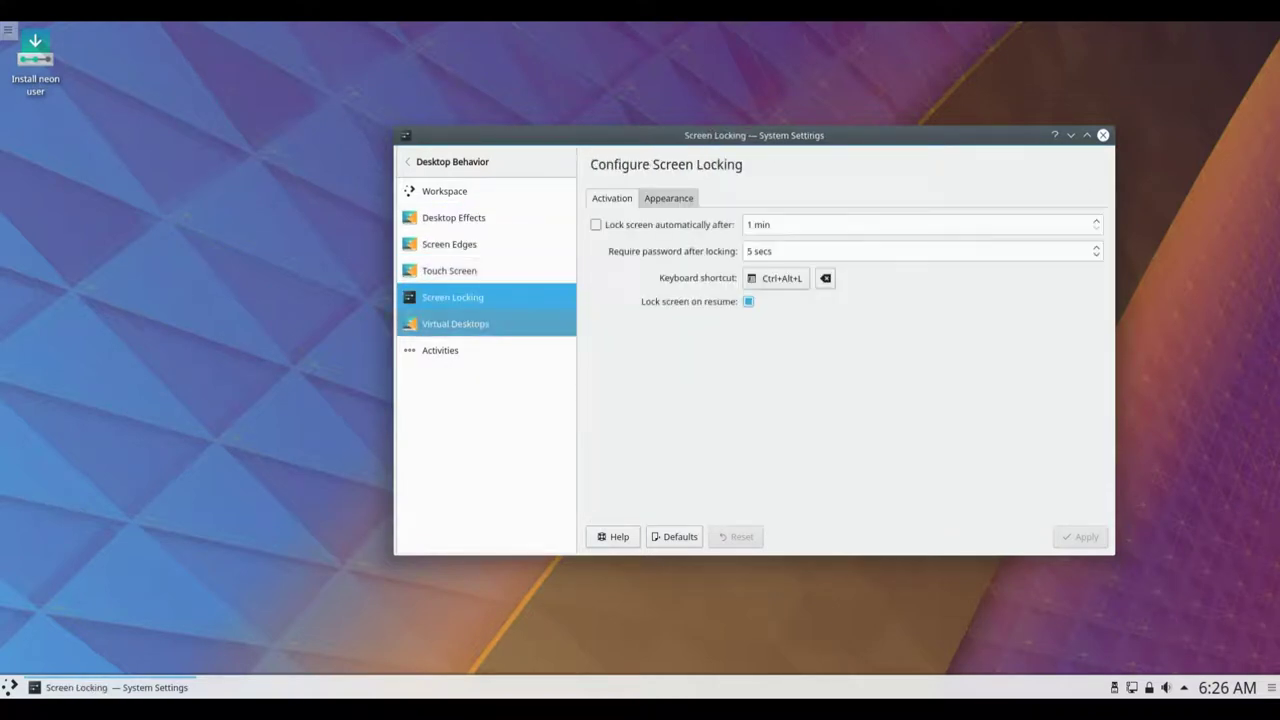
left_click(455, 323)
left_click(440, 161)
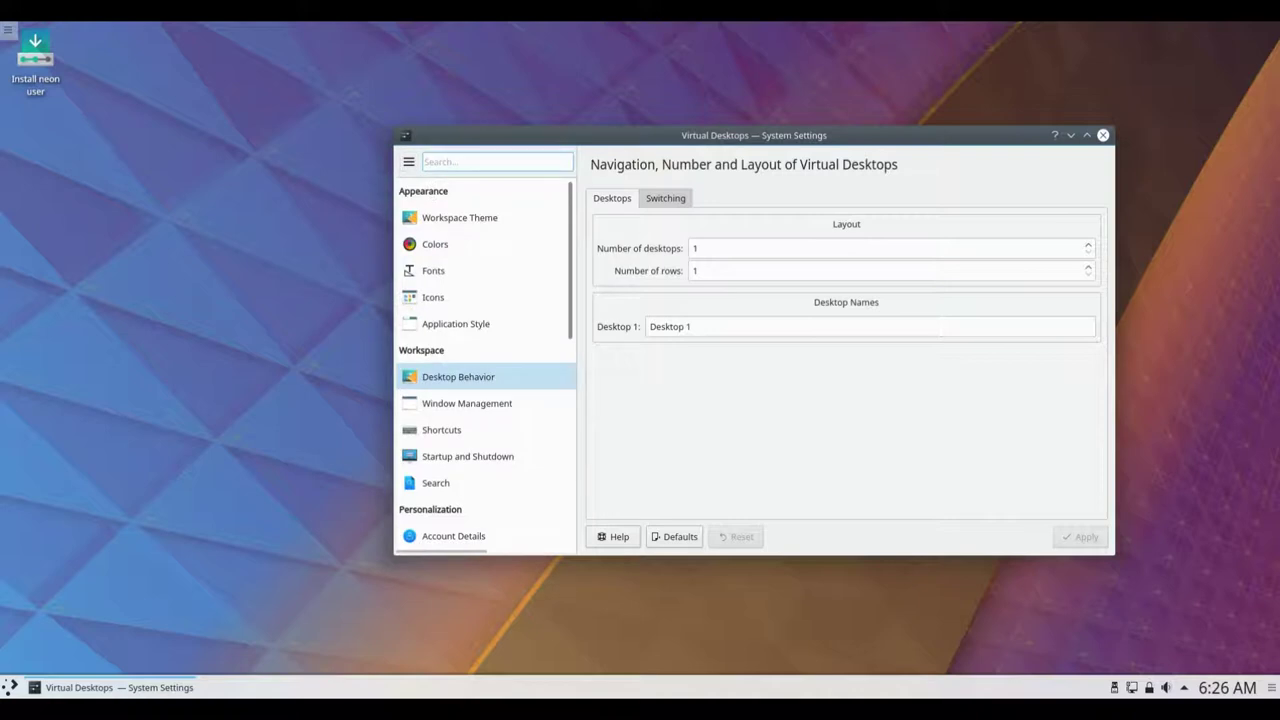
Review the Window Management pages for Window Behavior, Task Switcher, KWin Scripts and Window Rules.
left_click(466, 403)
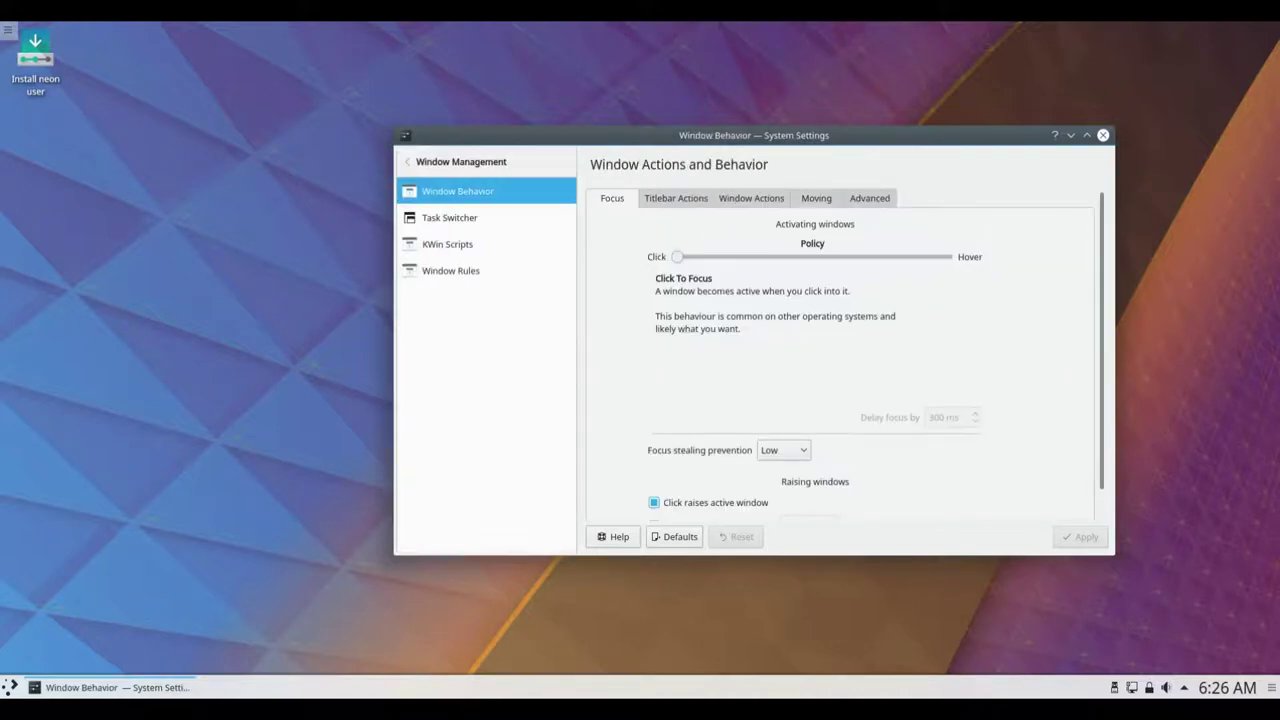
left_click(449, 217)
left_click(447, 244)
left_click(450, 270)
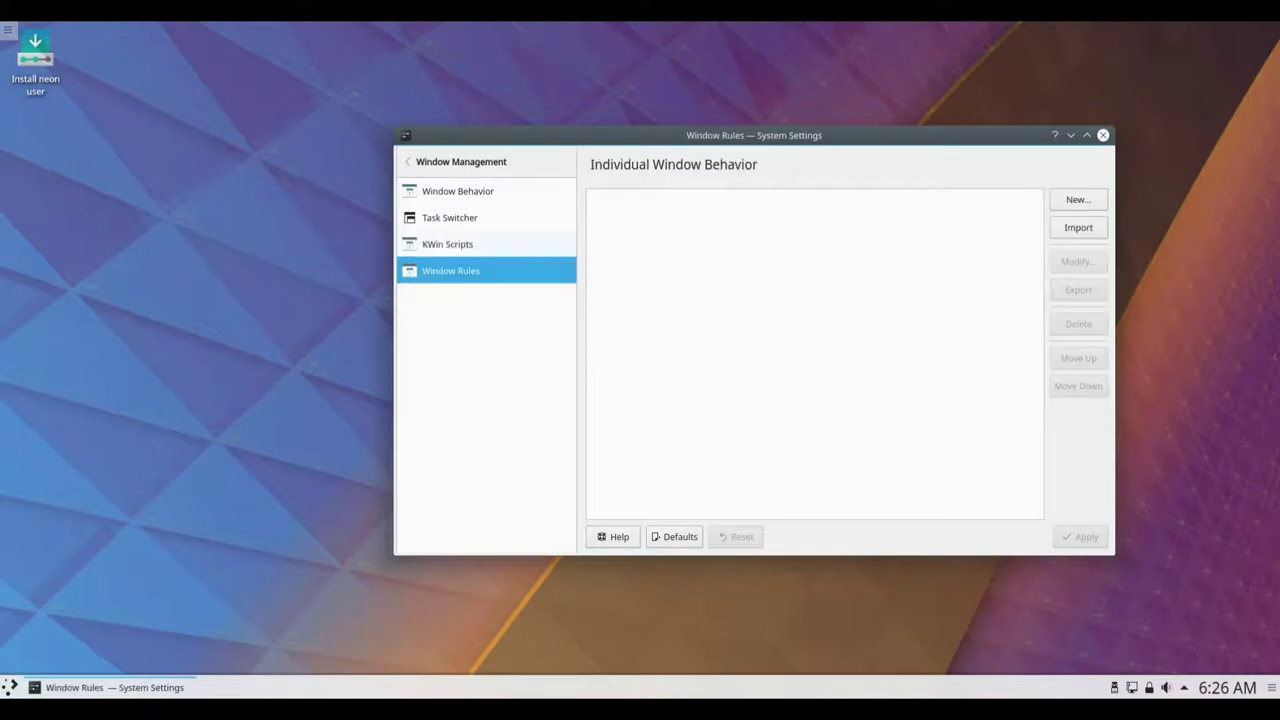
left_click(461, 161)
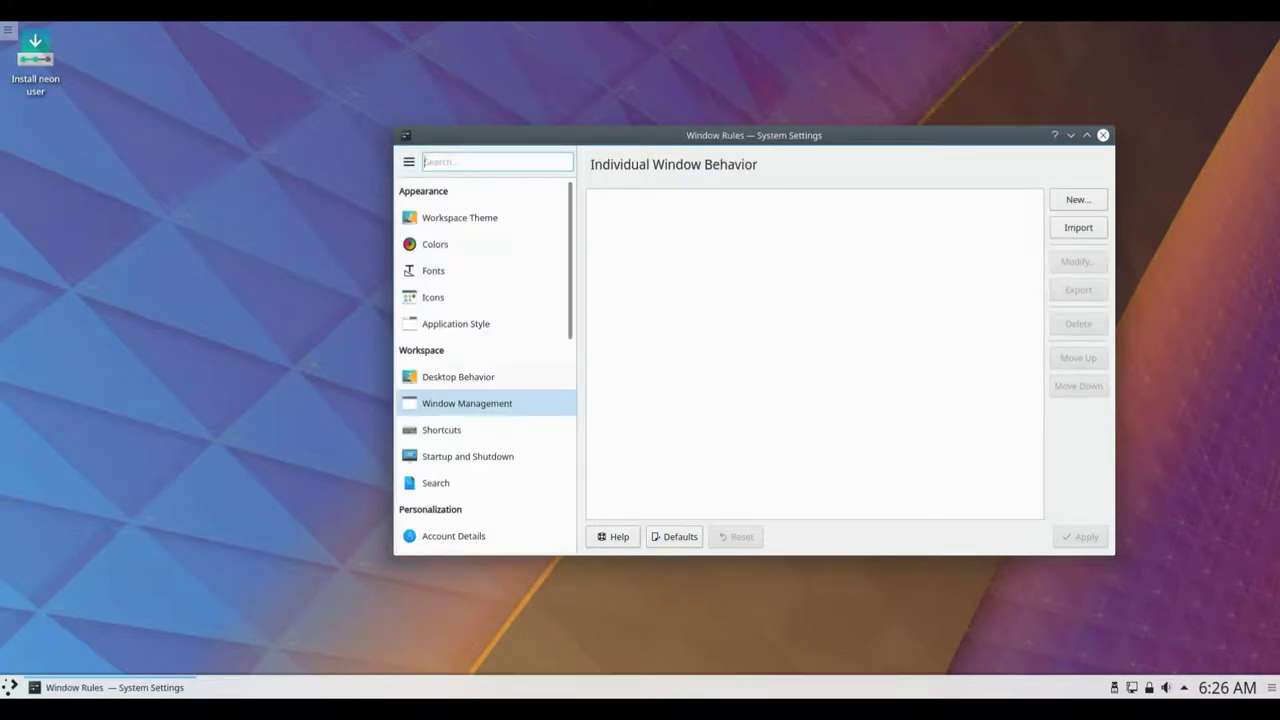
View the Energy Saving options under Power Management in the Hardware settings.
scroll(486, 363, "down", 5)
scroll(486, 363, "down", 4)
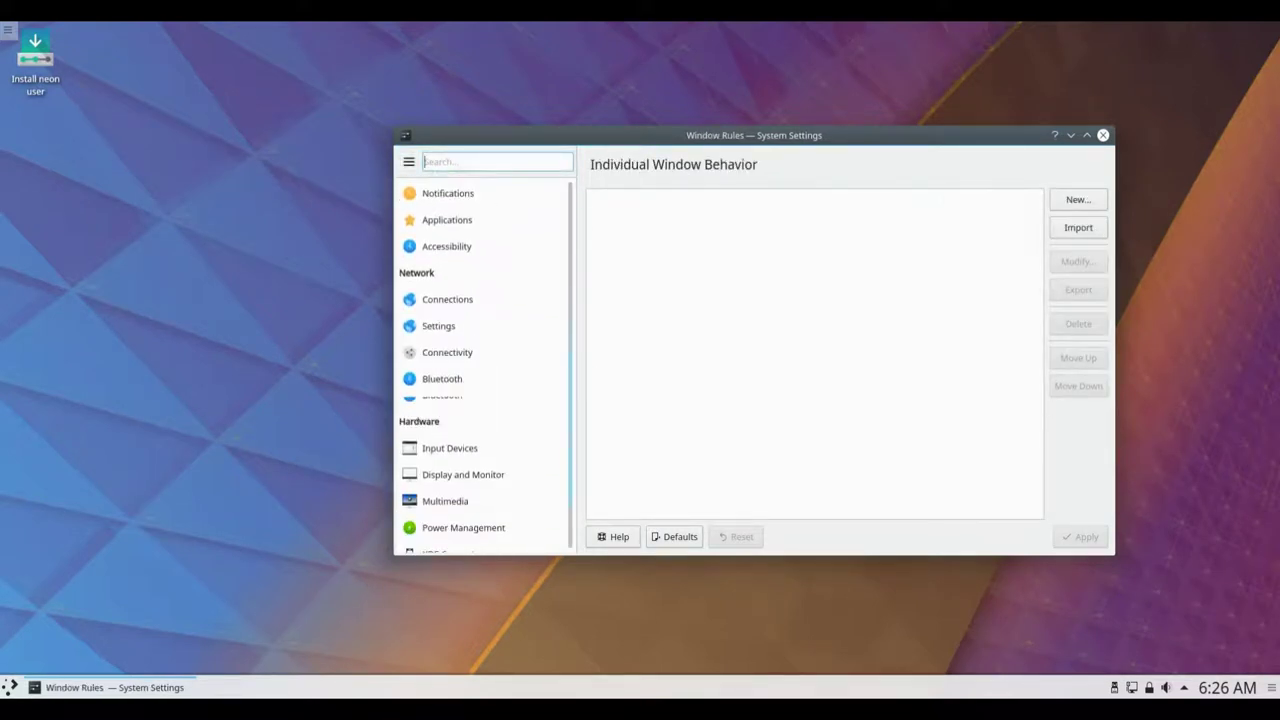
left_click(463, 422)
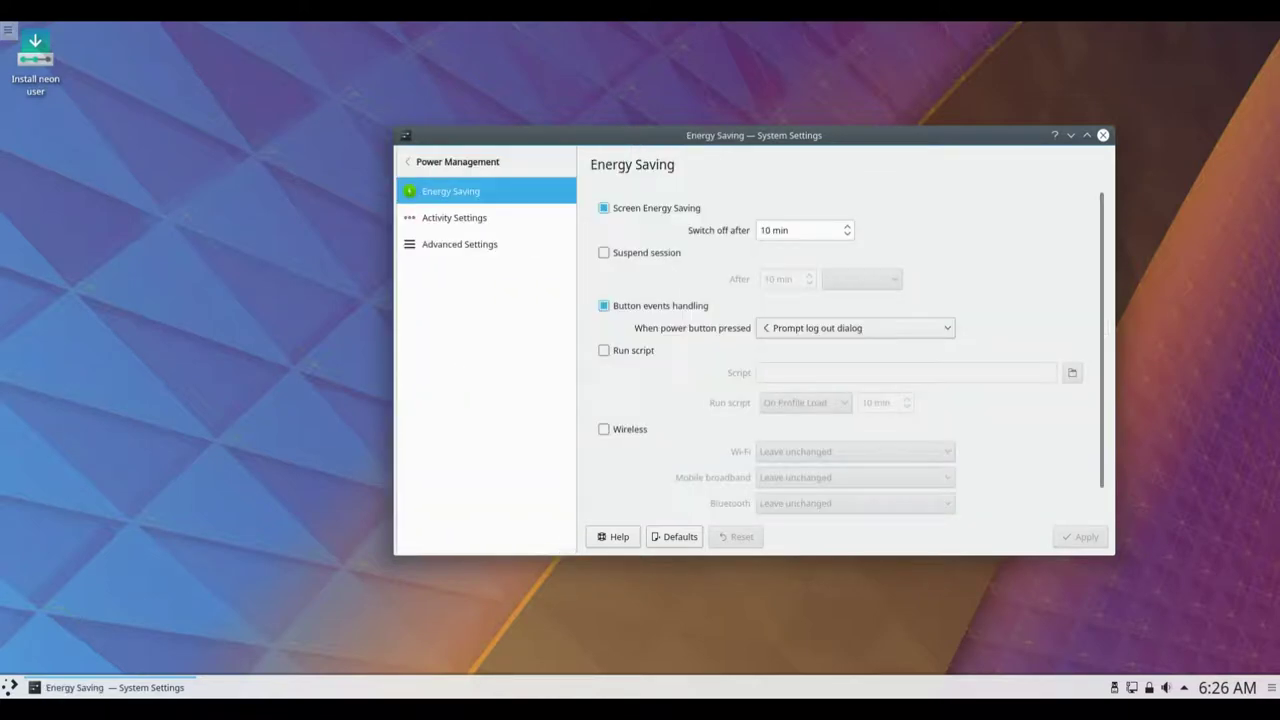
Look over the remaining Energy Saving options and close System Settings.
scroll(850, 345, "down", 1)
scroll(841, 351, "up", 1)
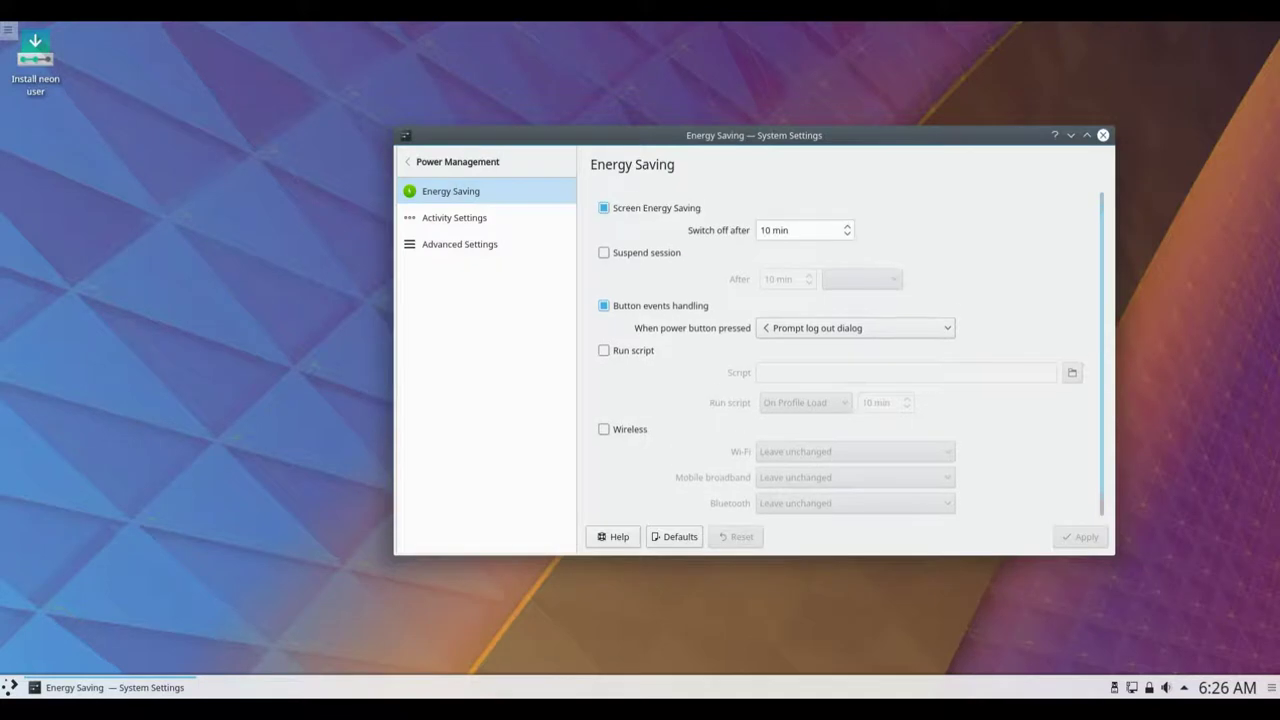
left_click(1103, 134)
Open the desktop configuration, review its Mouse Actions, Location, Icons, Filter and Tweaks pages, and close it without changes.
right_click(578, 240)
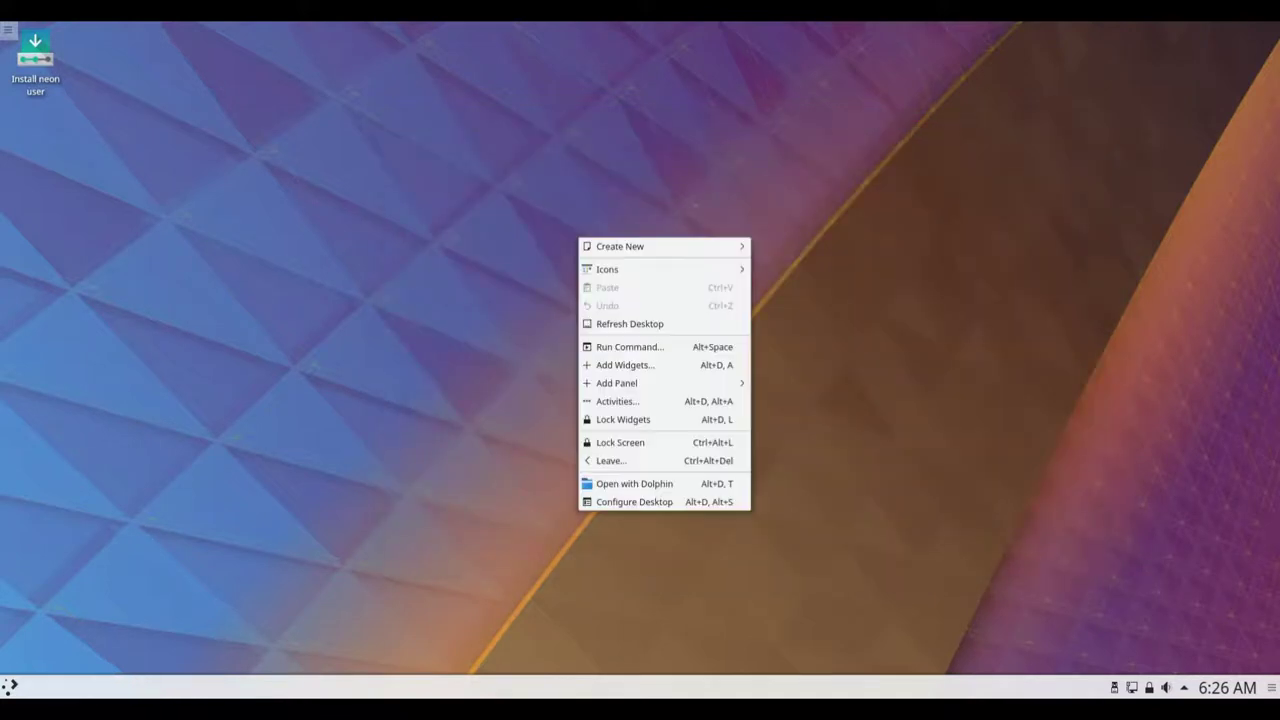
left_click(630, 501)
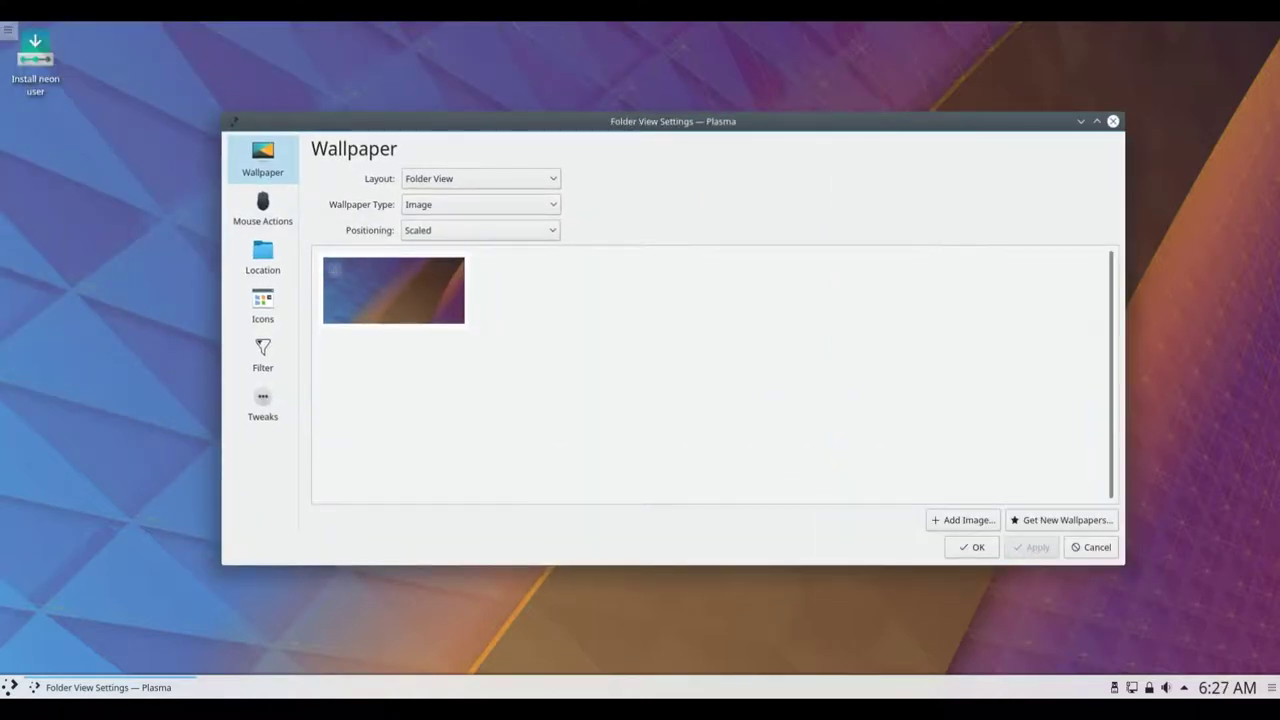
left_click(262, 208)
left_click(262, 257)
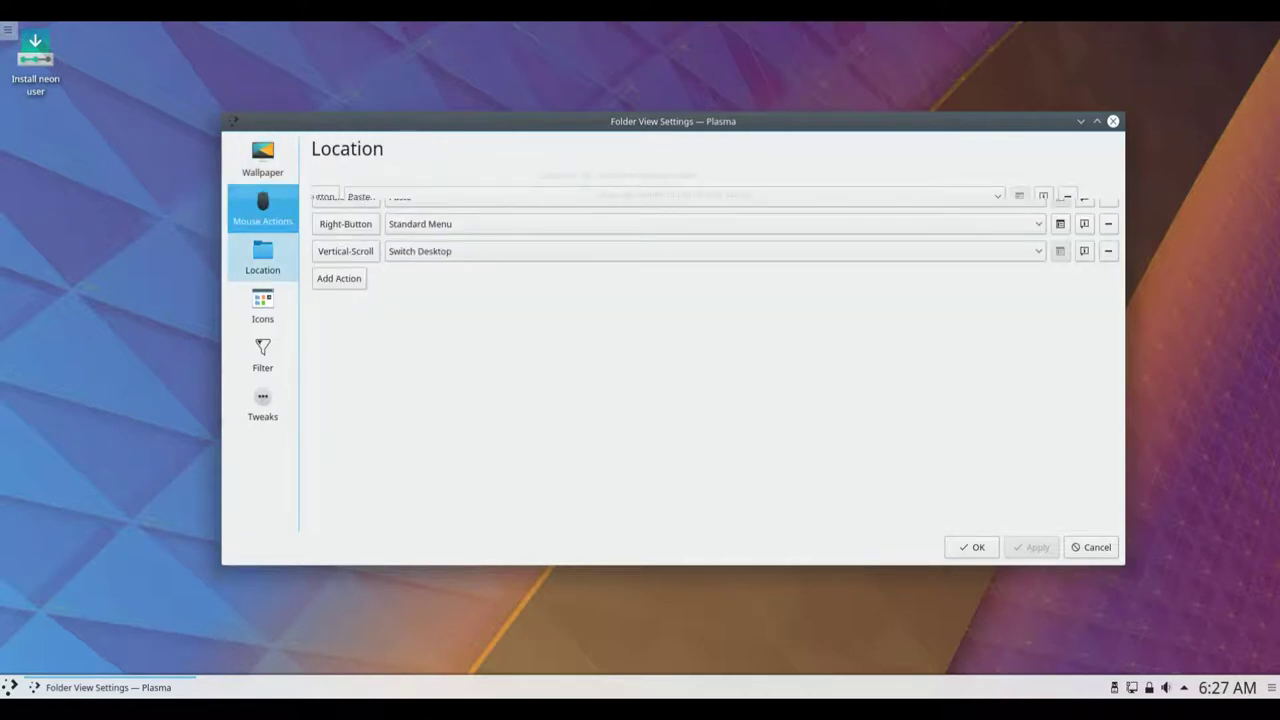
left_click(262, 306)
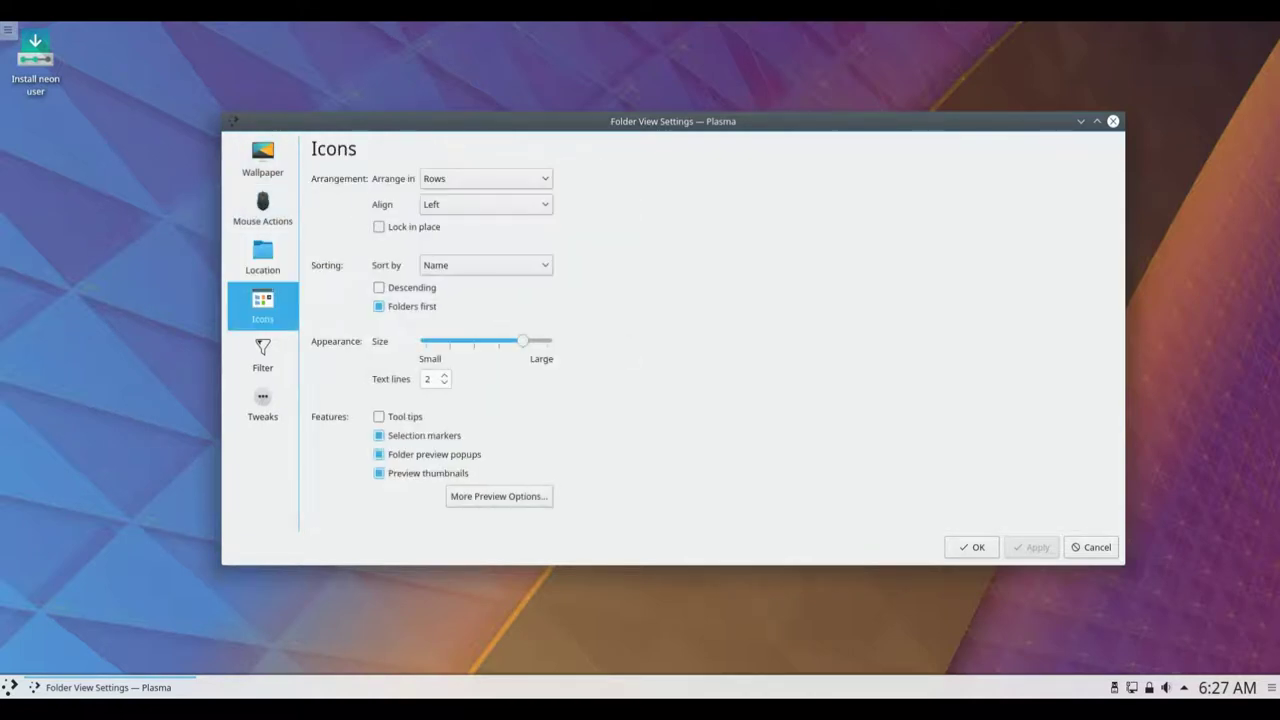
left_click(262, 354)
left_click(262, 405)
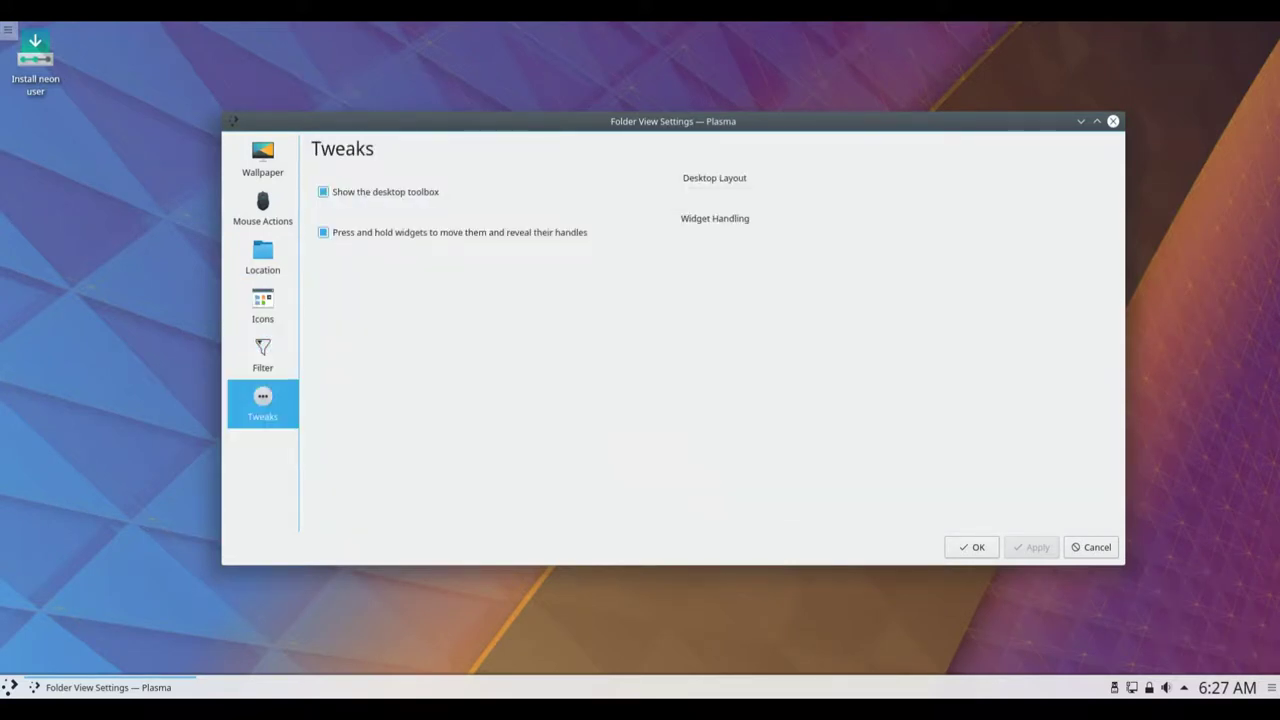
key("Escape")
Open the desktop folder in Dolphin and display the file manager's About information.
right_click(609, 187)
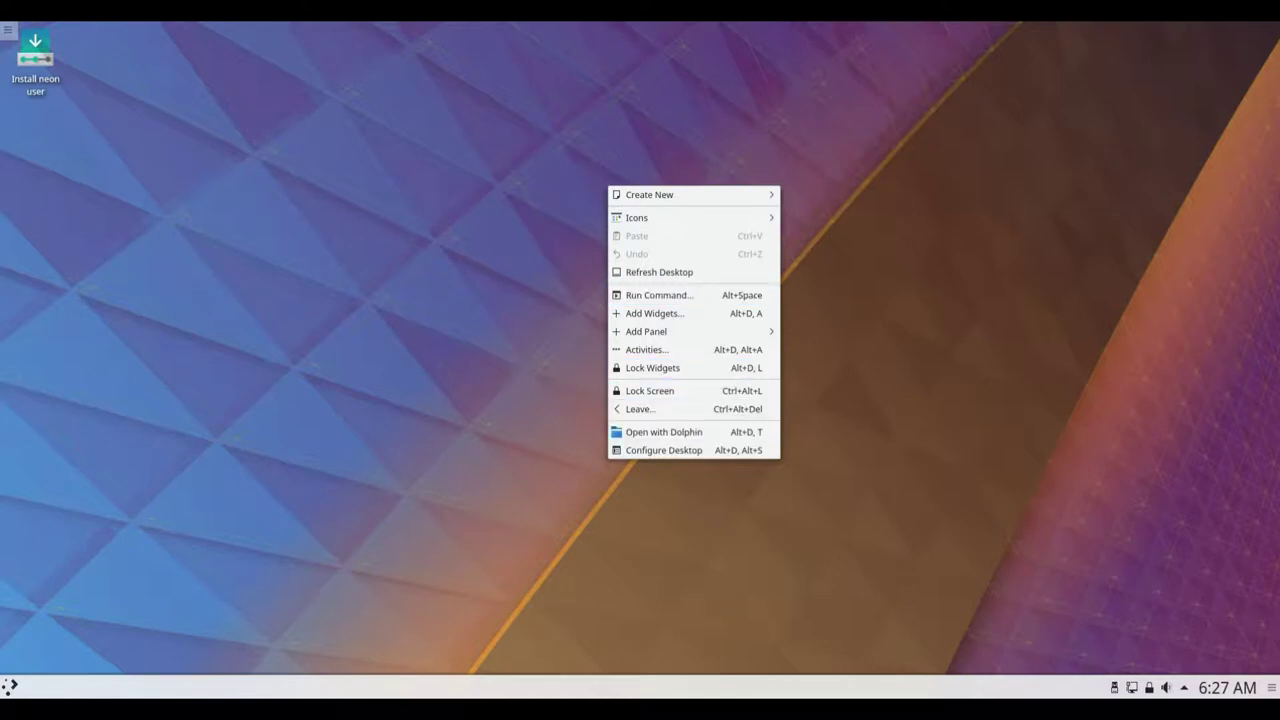
right_click(428, 292)
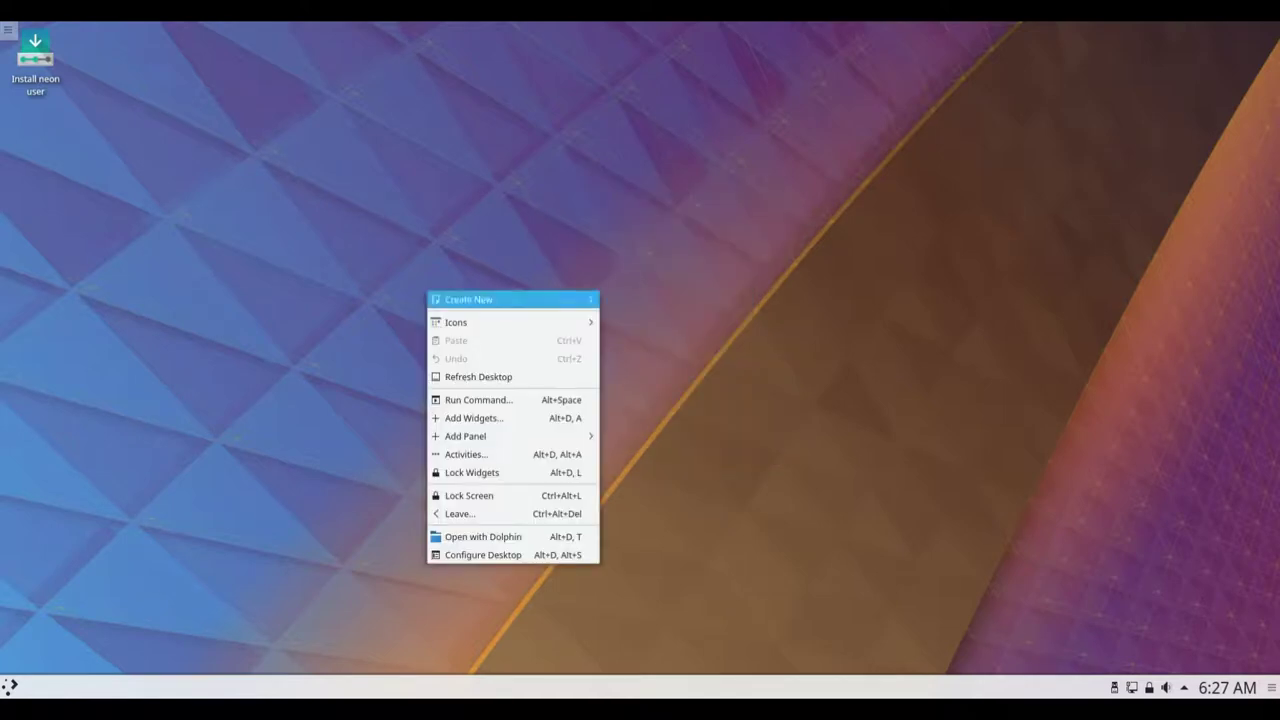
left_click(515, 539)
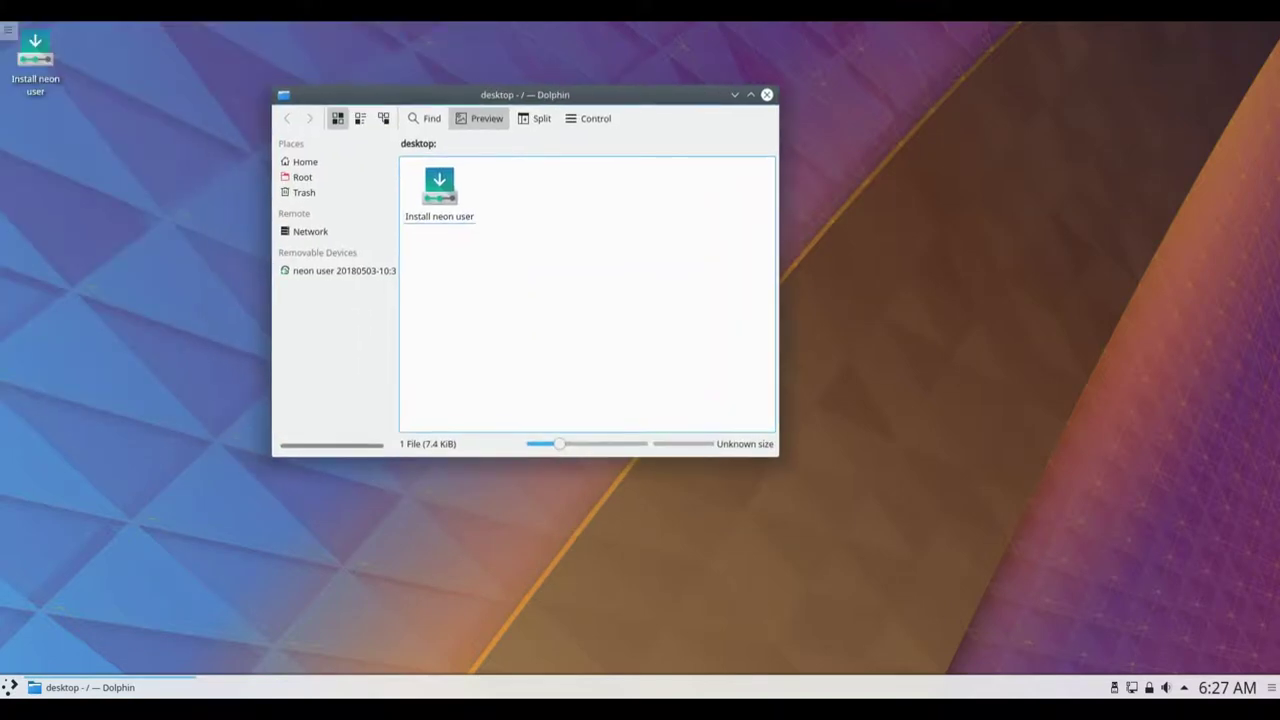
left_click(588, 118)
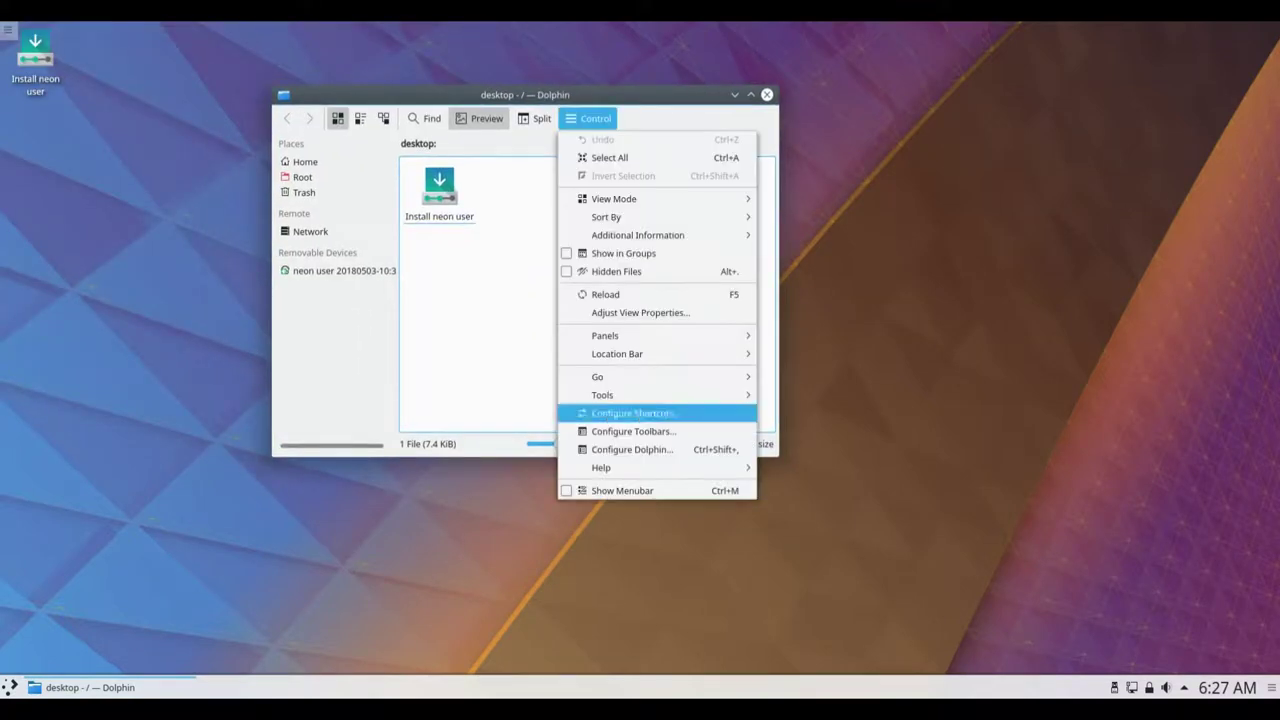
mouse_move(605, 467)
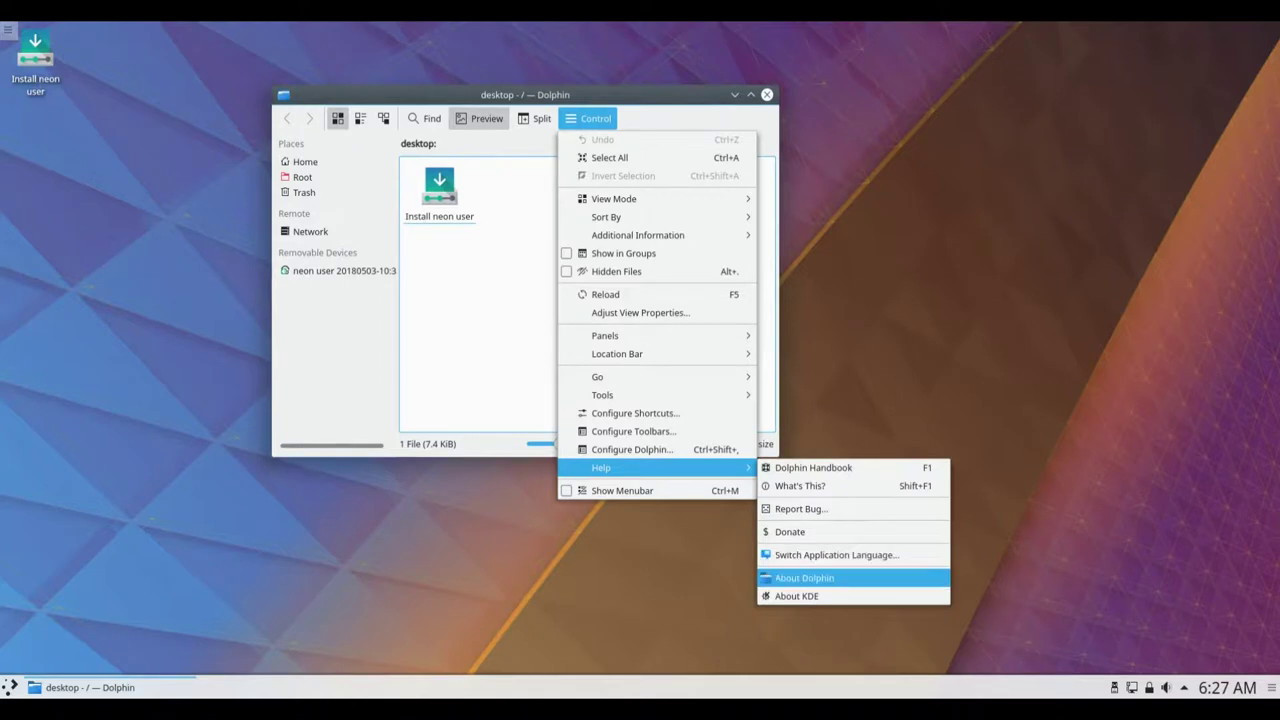
left_click(804, 577)
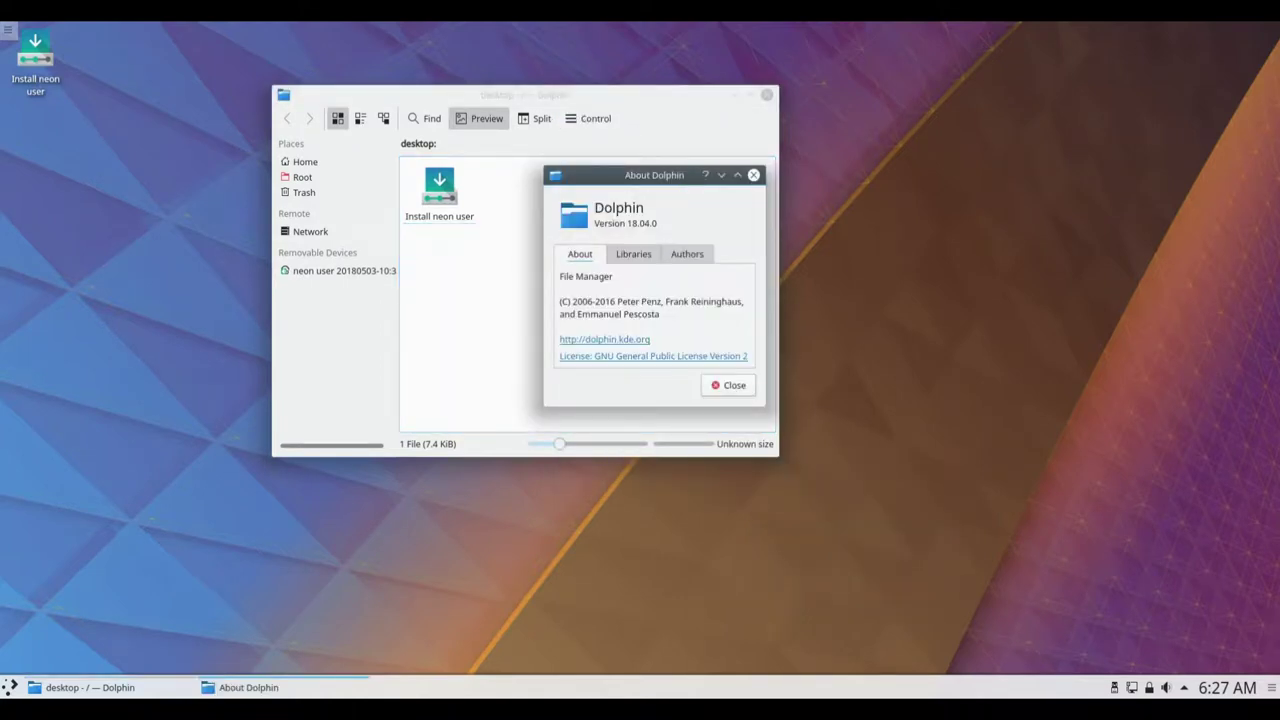
Review the Libraries and the full Authors list in About Dolphin, and close both the dialog and the file manager.
left_click(633, 254)
left_click(687, 254)
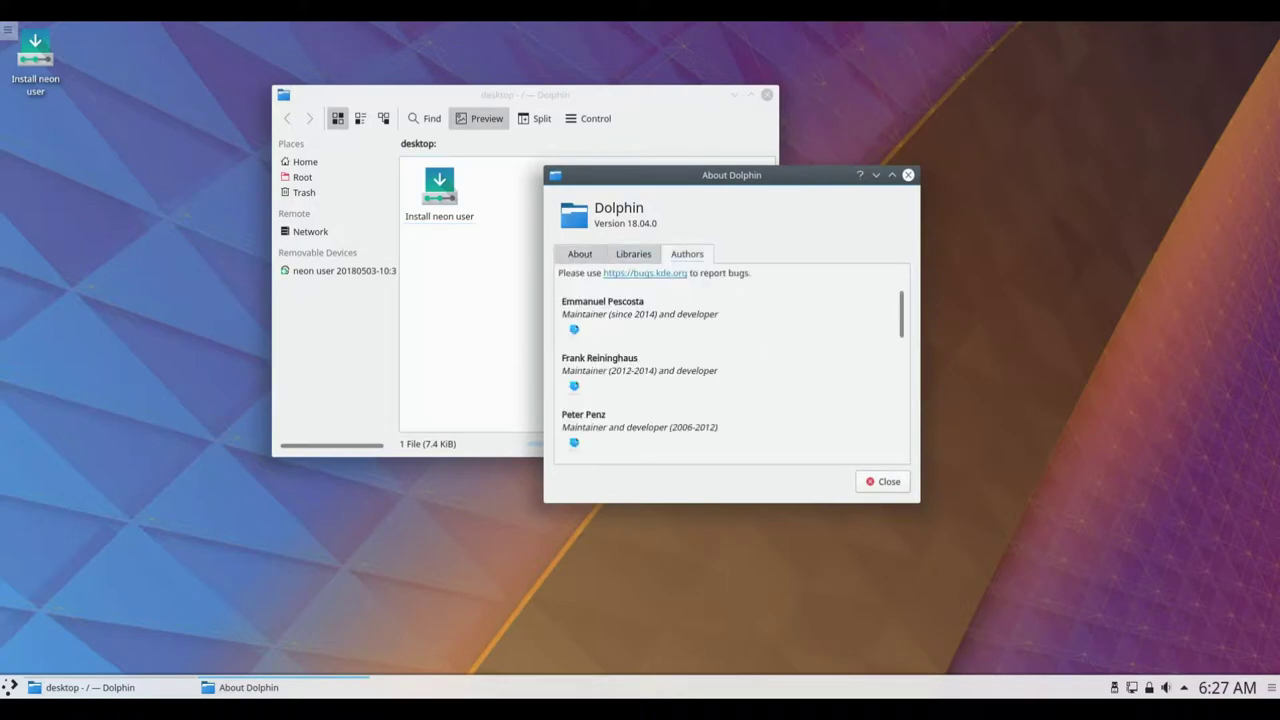
scroll(730, 375, "down", 2)
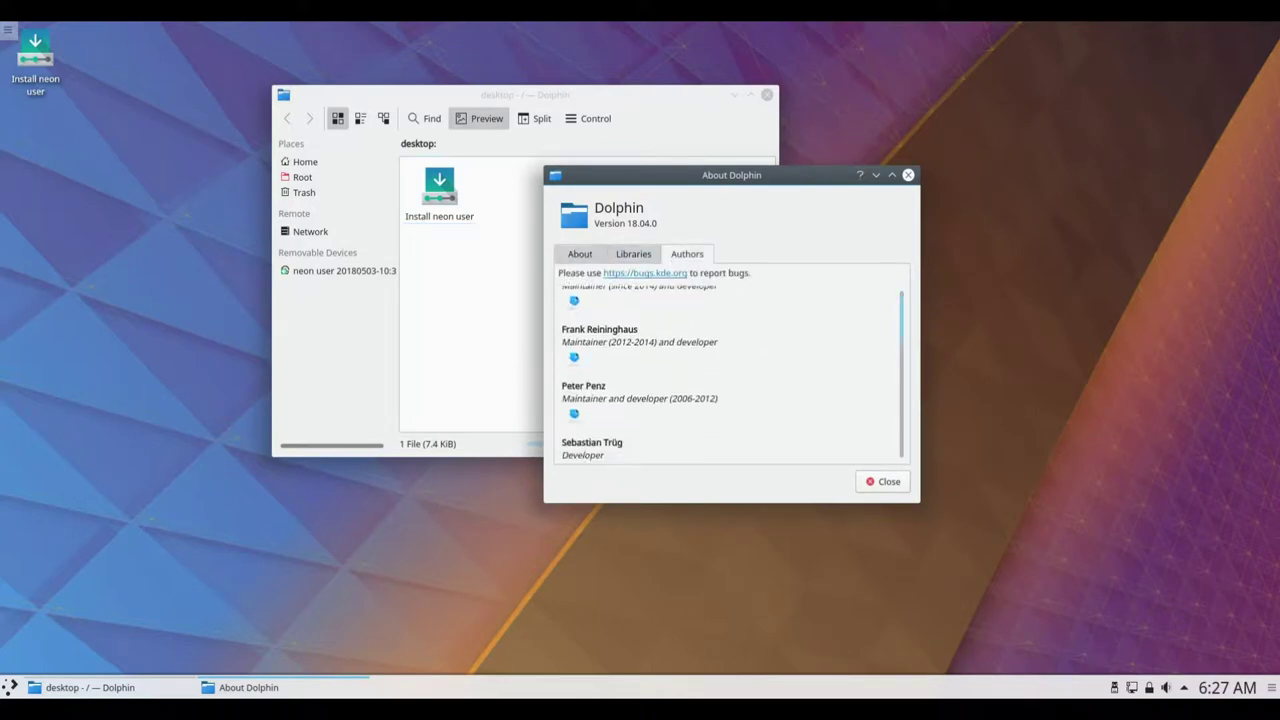
scroll(655, 292, "down", 5)
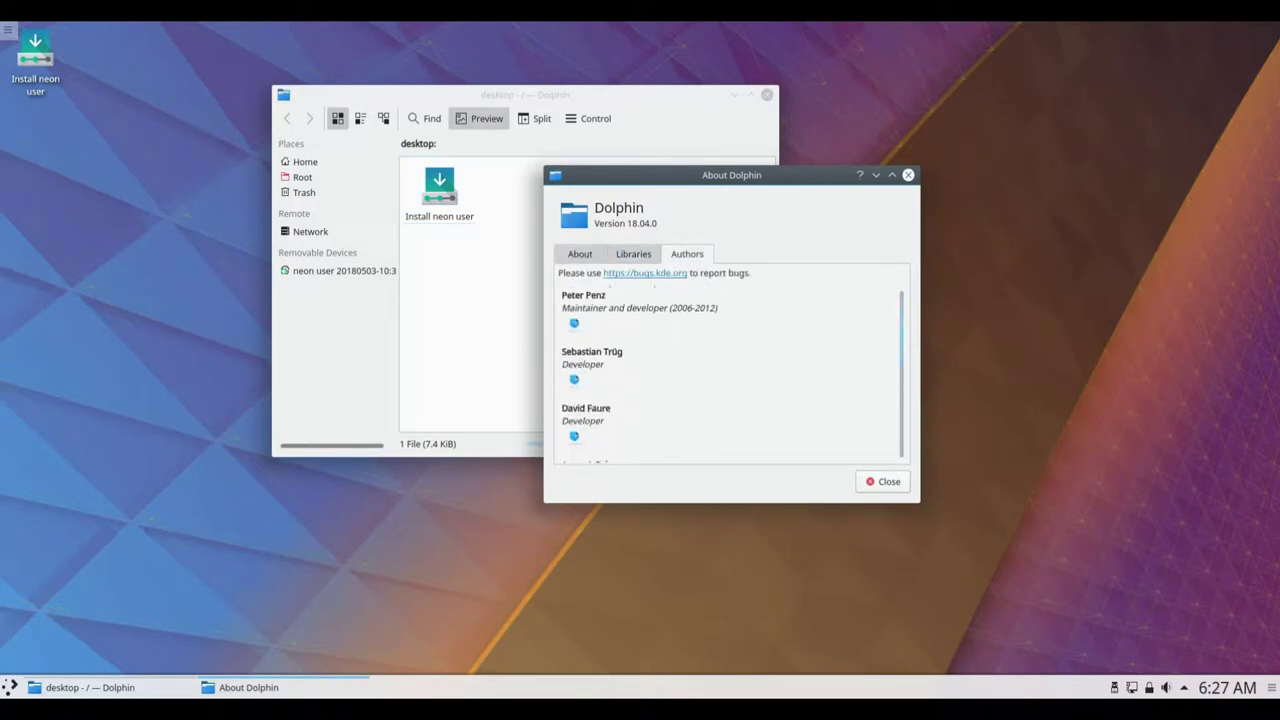
scroll(655, 292, "down", 7)
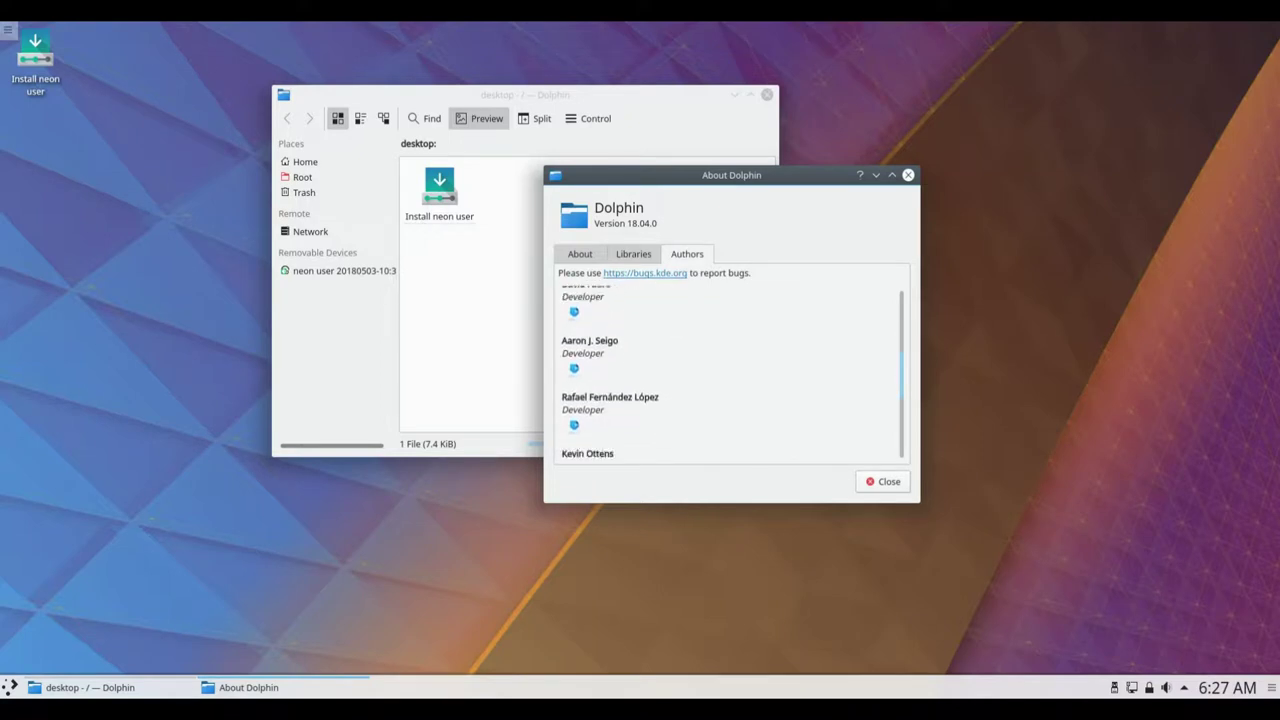
scroll(730, 375, "down", 9)
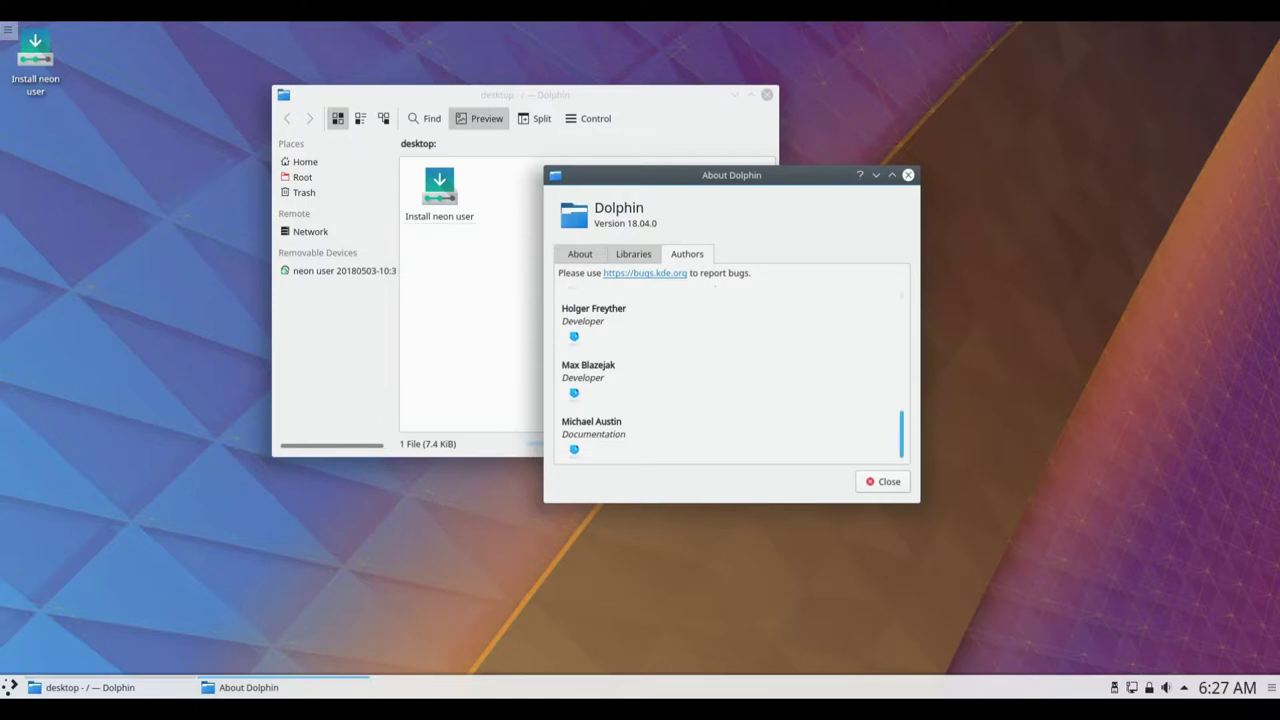
left_click(580, 254)
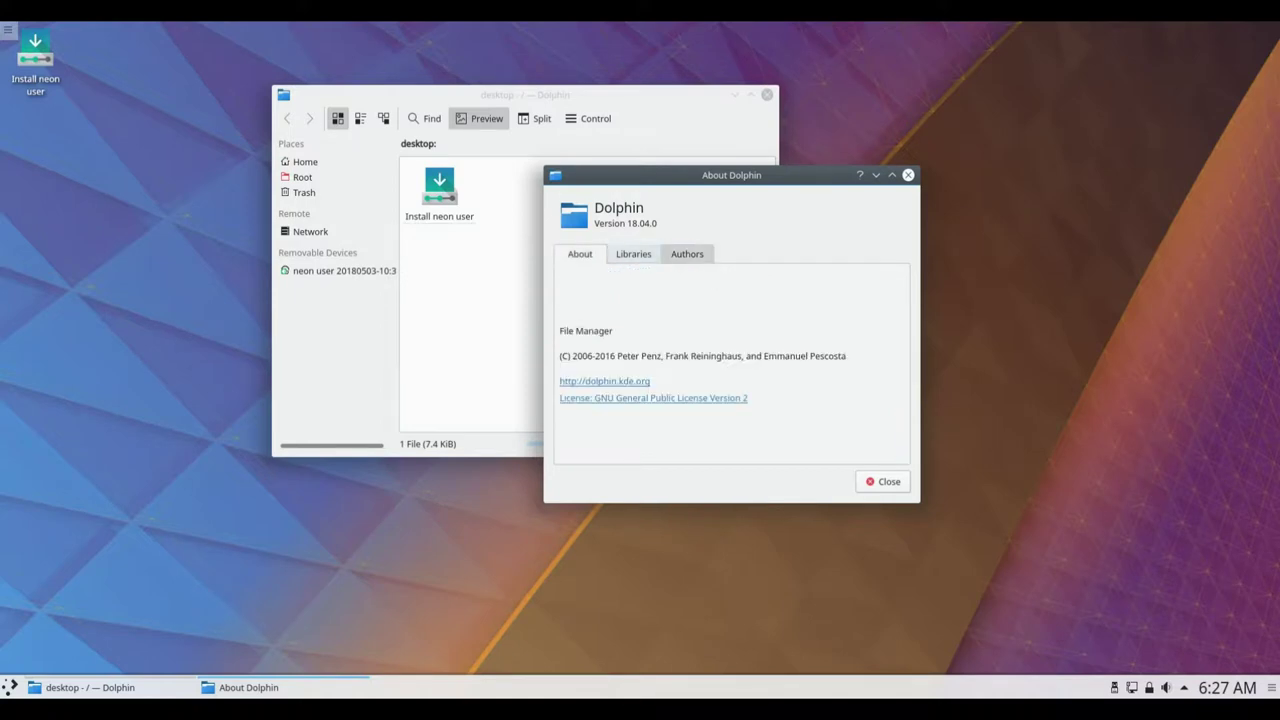
left_click(908, 175)
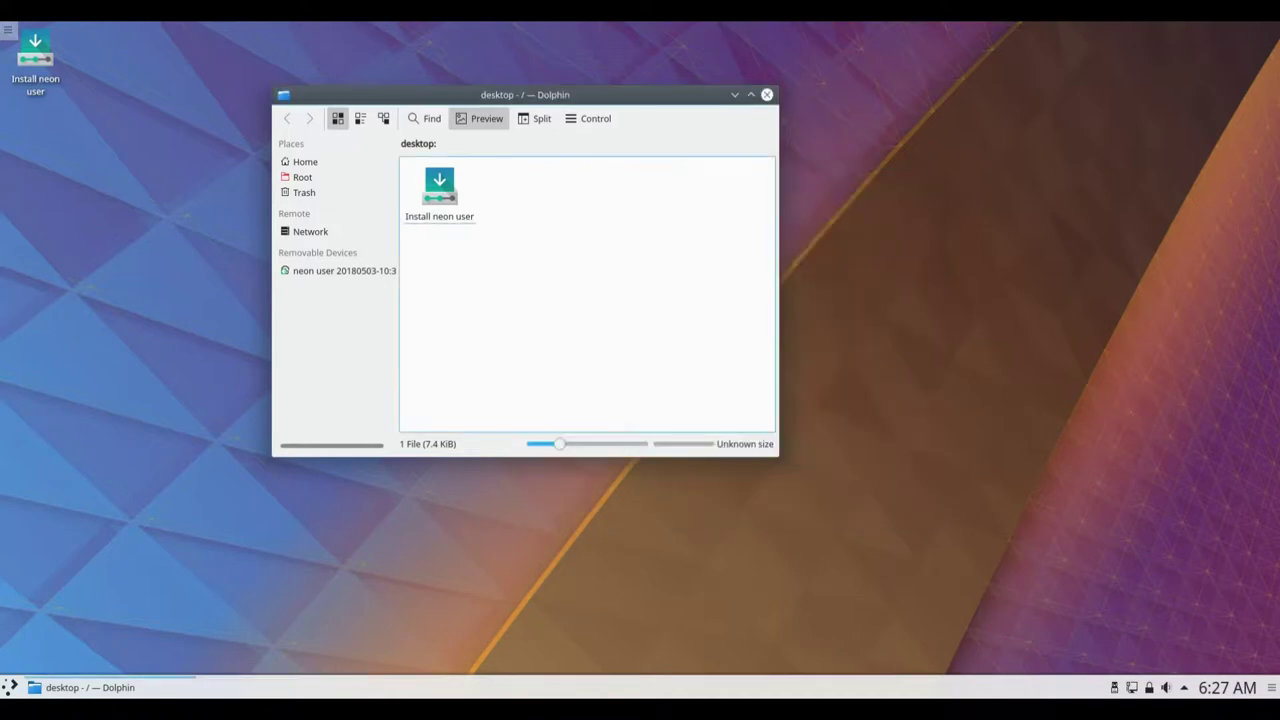
left_click(767, 94)
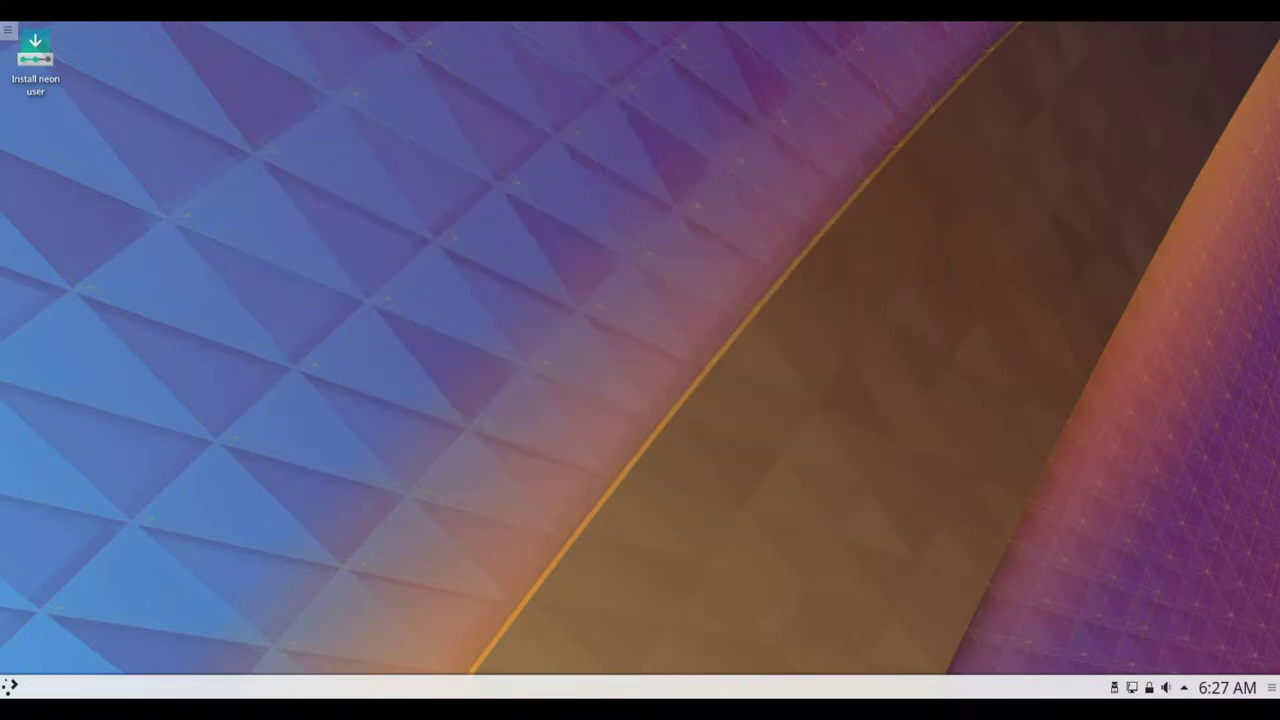
Reopen the desktop folder in Dolphin, view the folders in Home, and close the file manager.
right_click(618, 193)
left_click(700, 439)
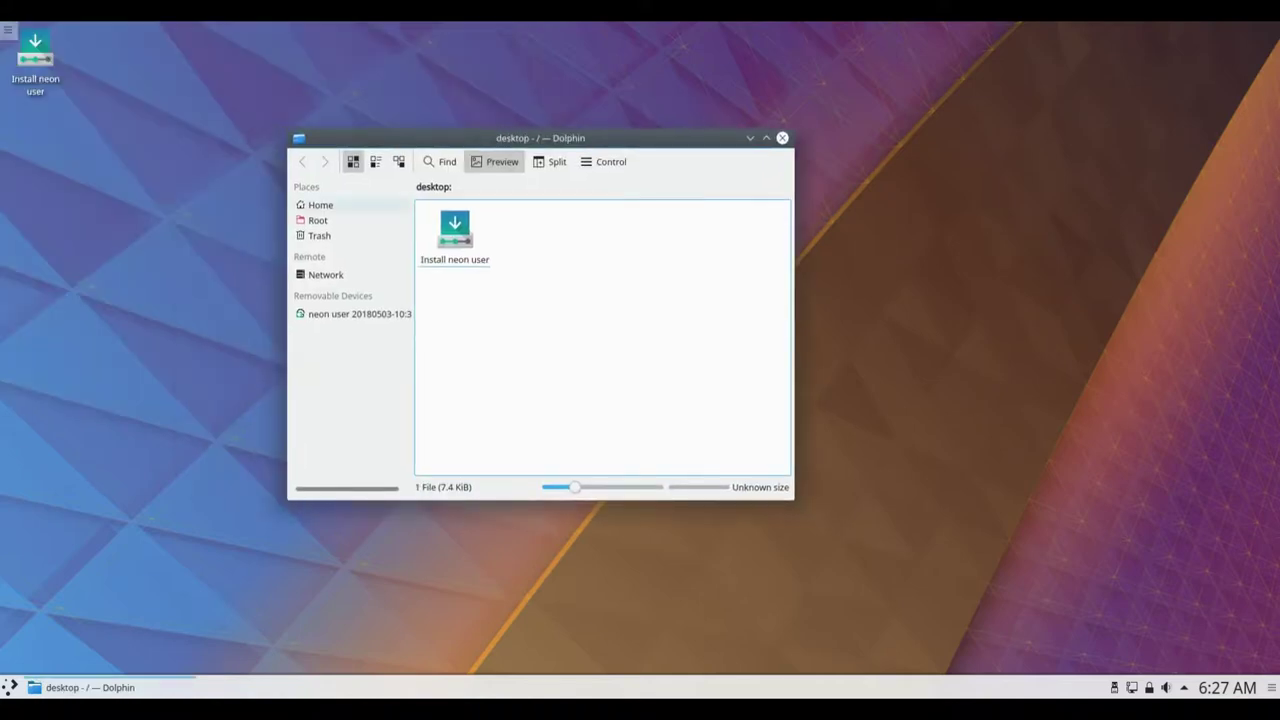
left_click(320, 205)
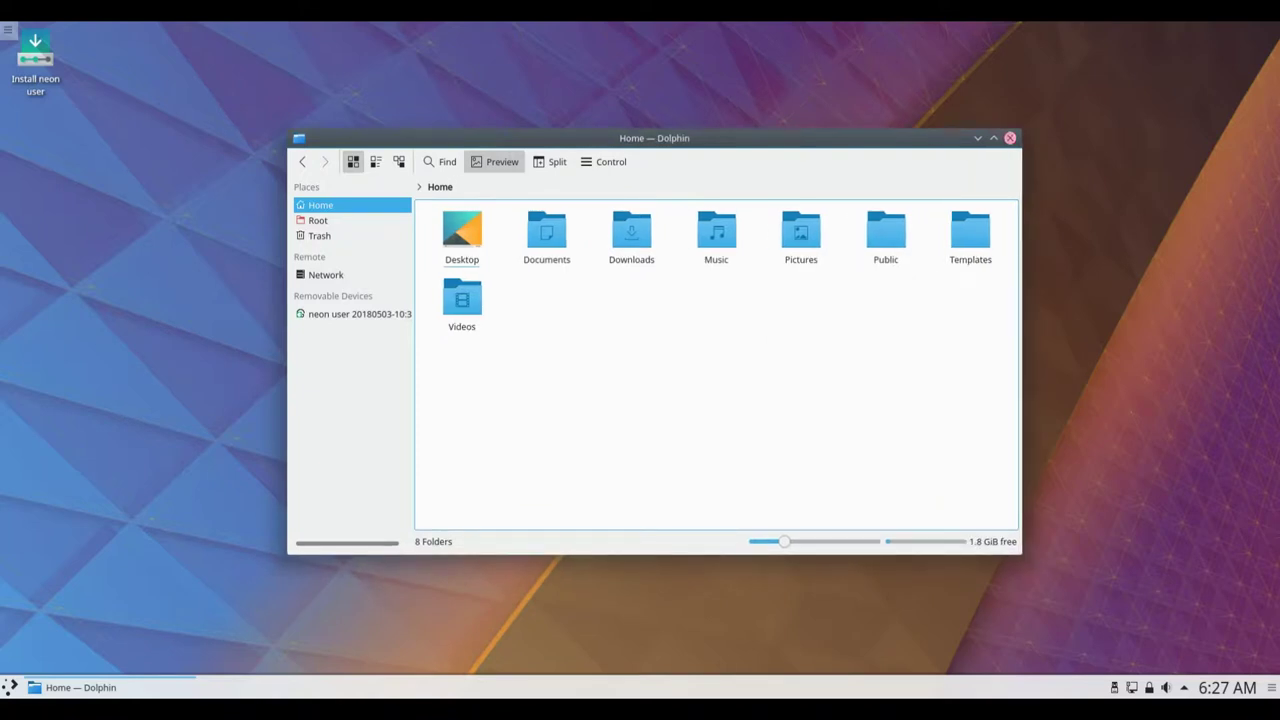
key("ctrl+q")
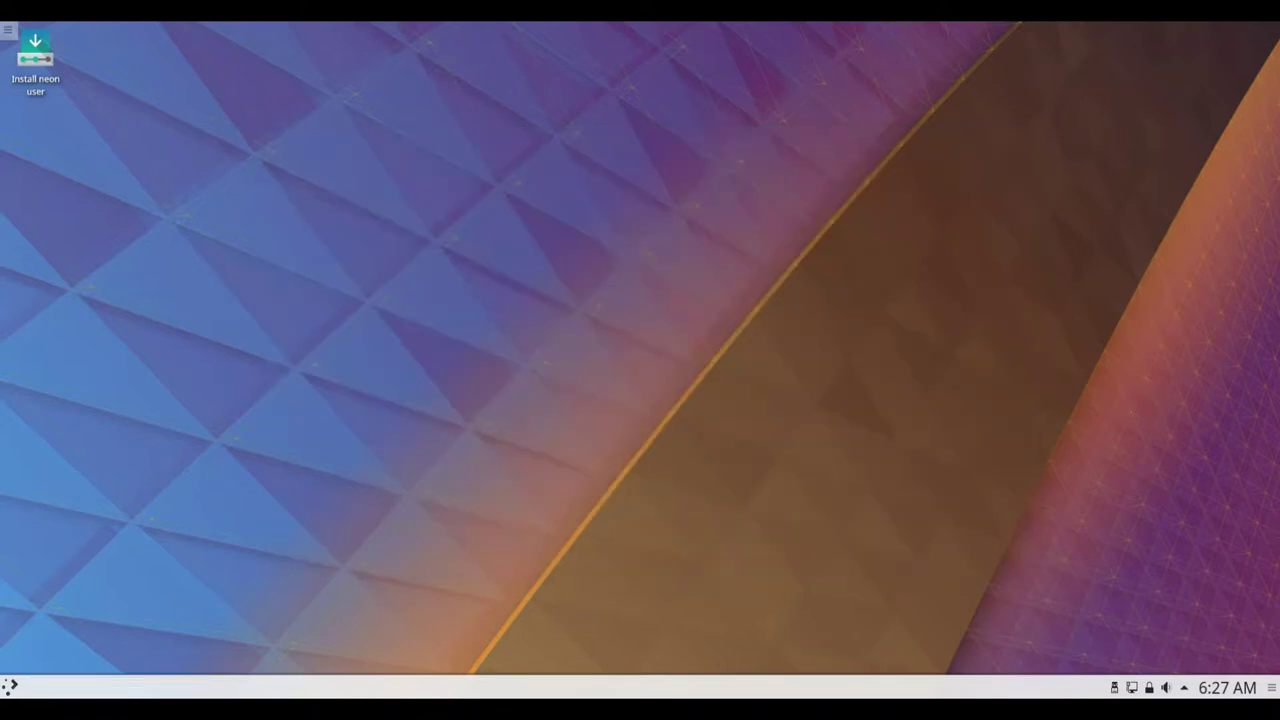
Search the application launcher for "ko" and launch the Konsole terminal.
left_click(9, 684)
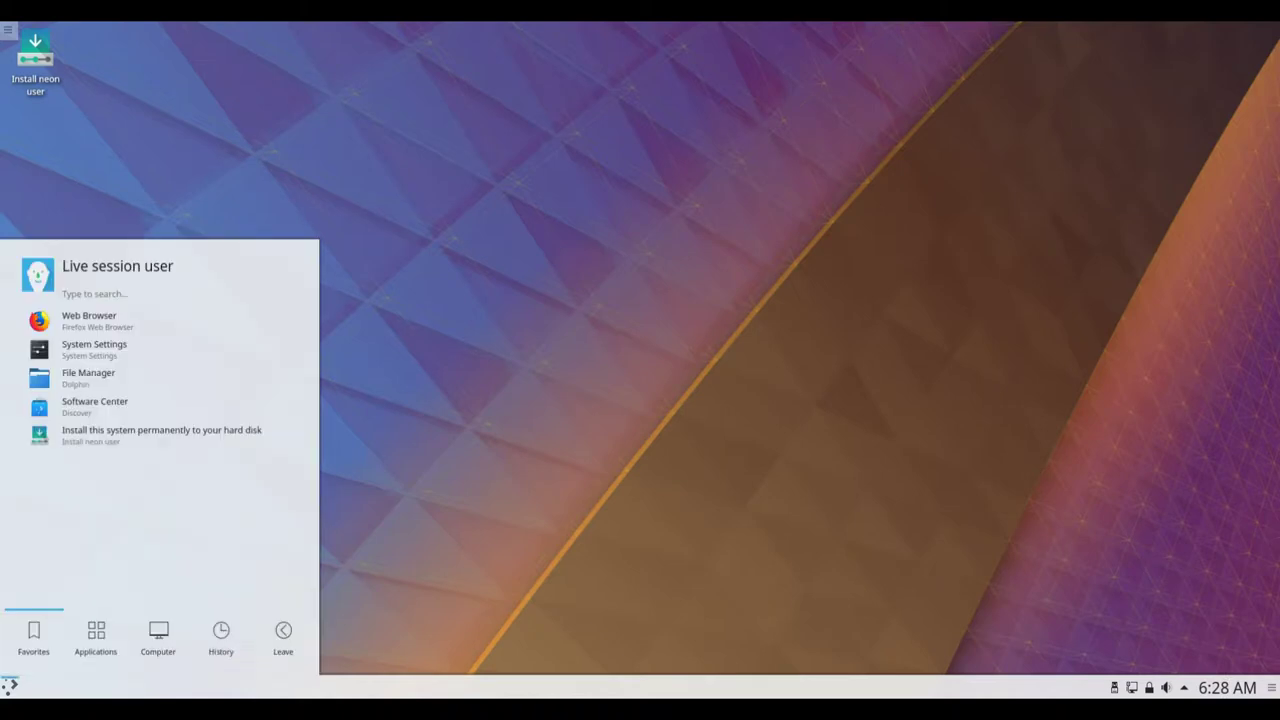
key("Down")
key("Down")
key("Down")
key("Up")
key("Up")
key("Up")
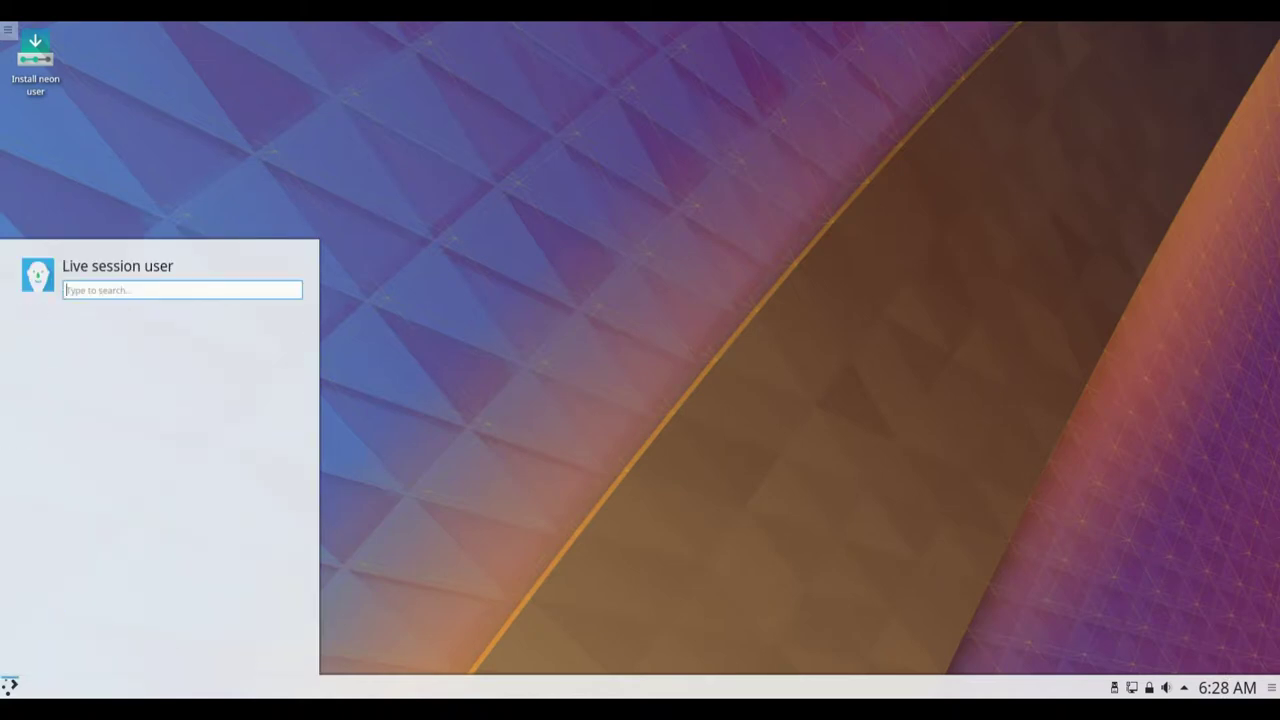
type("ko")
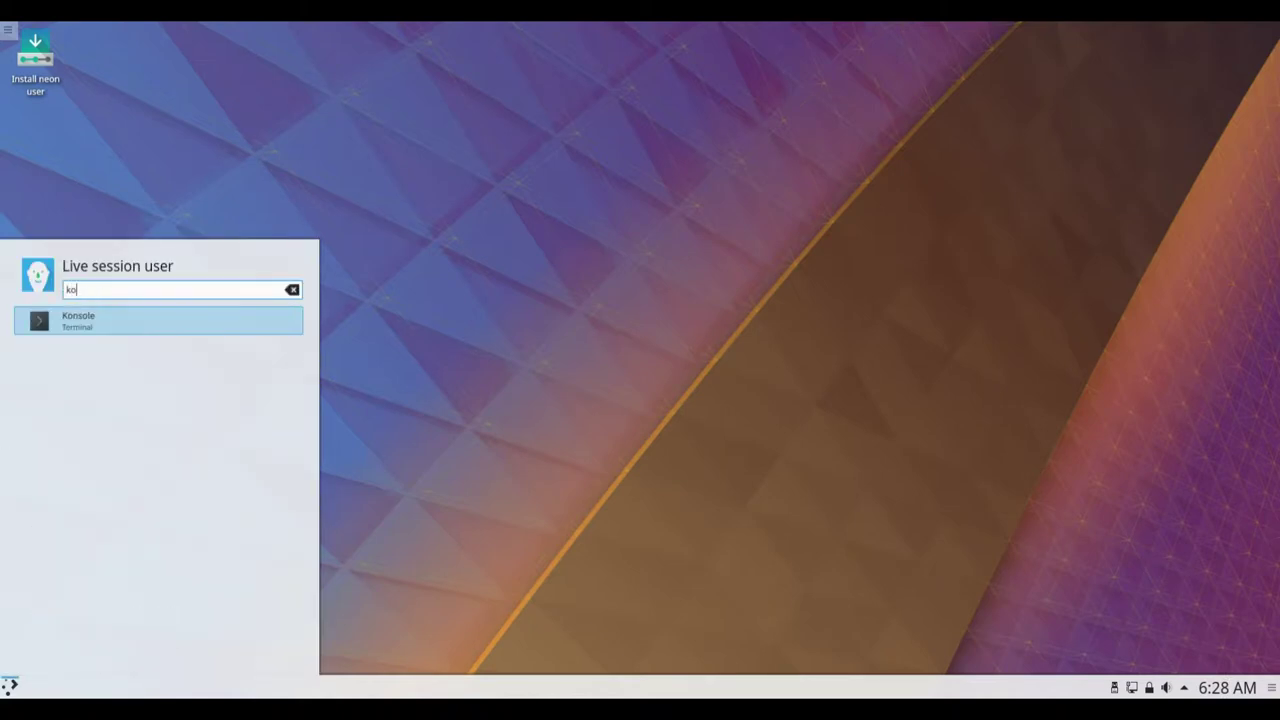
key("Return")
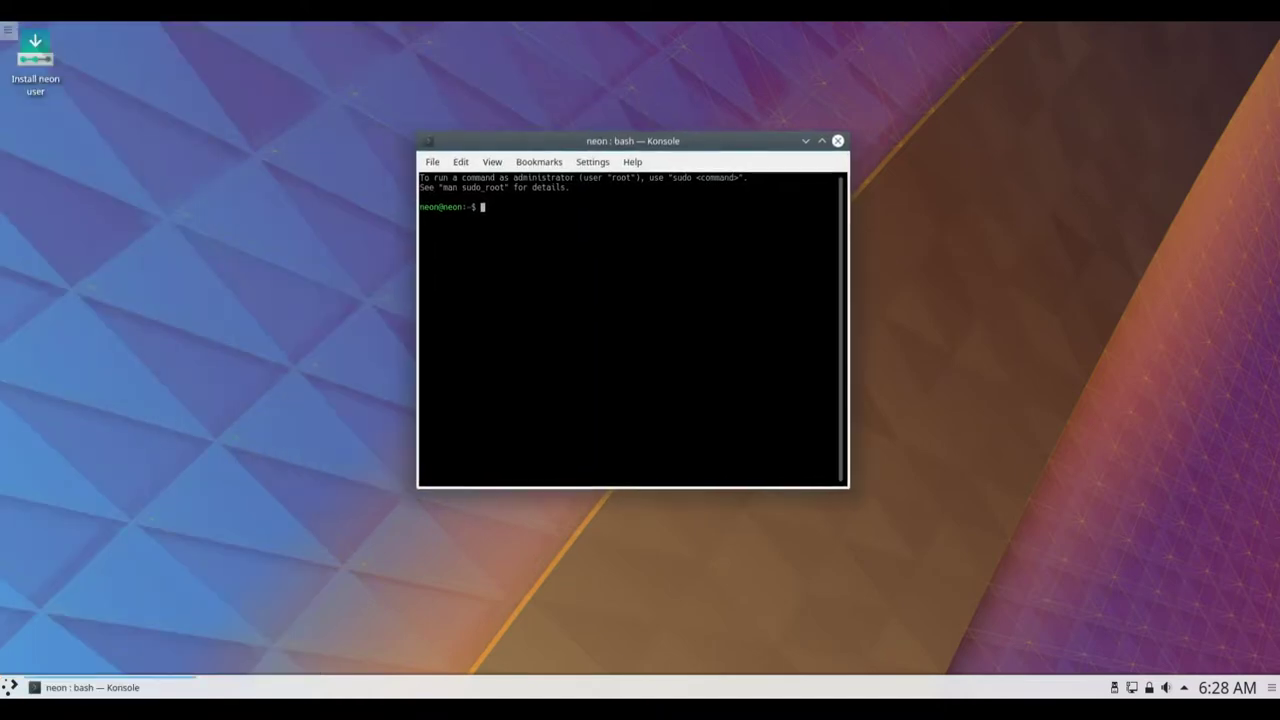
Open the About Konsole information and view its Libraries and Authors.
key("alt+h")
key("Up")
key("Up")
key("Return")
key("ctrl+Tab")
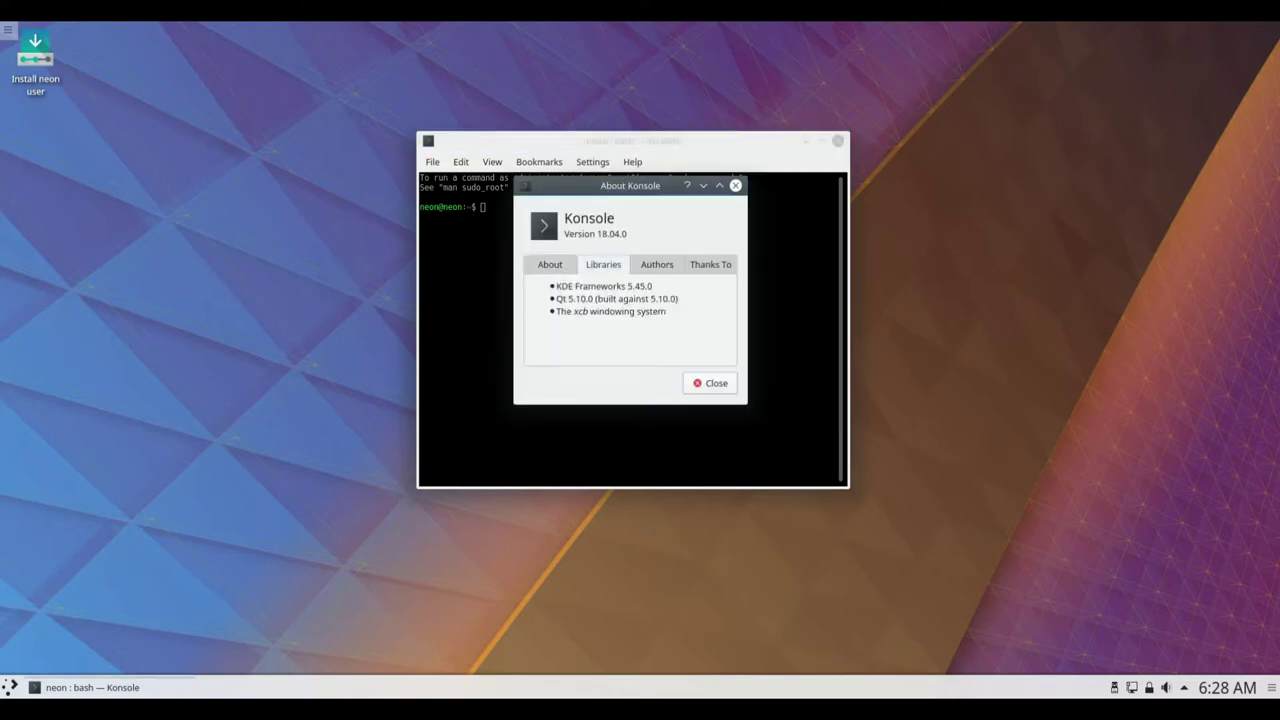
key("ctrl+Tab")
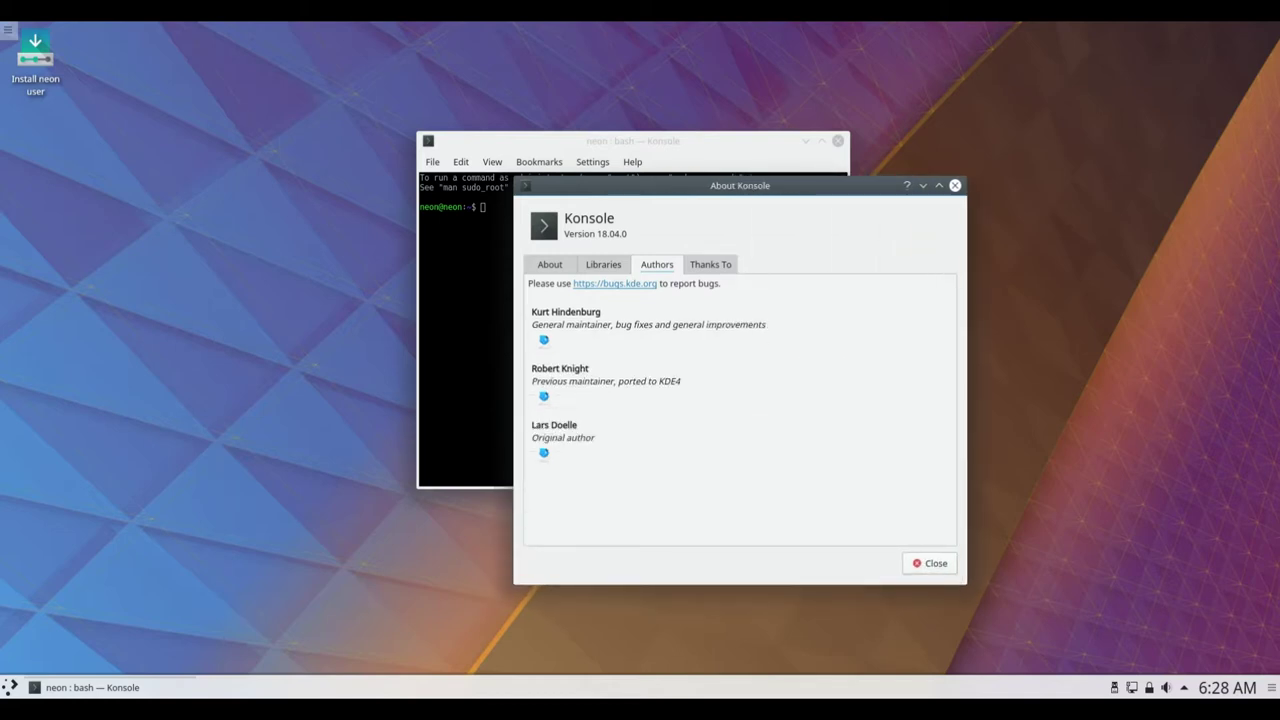
Read through the whole Thanks To list in About Konsole and close the dialog.
left_click(710, 264)
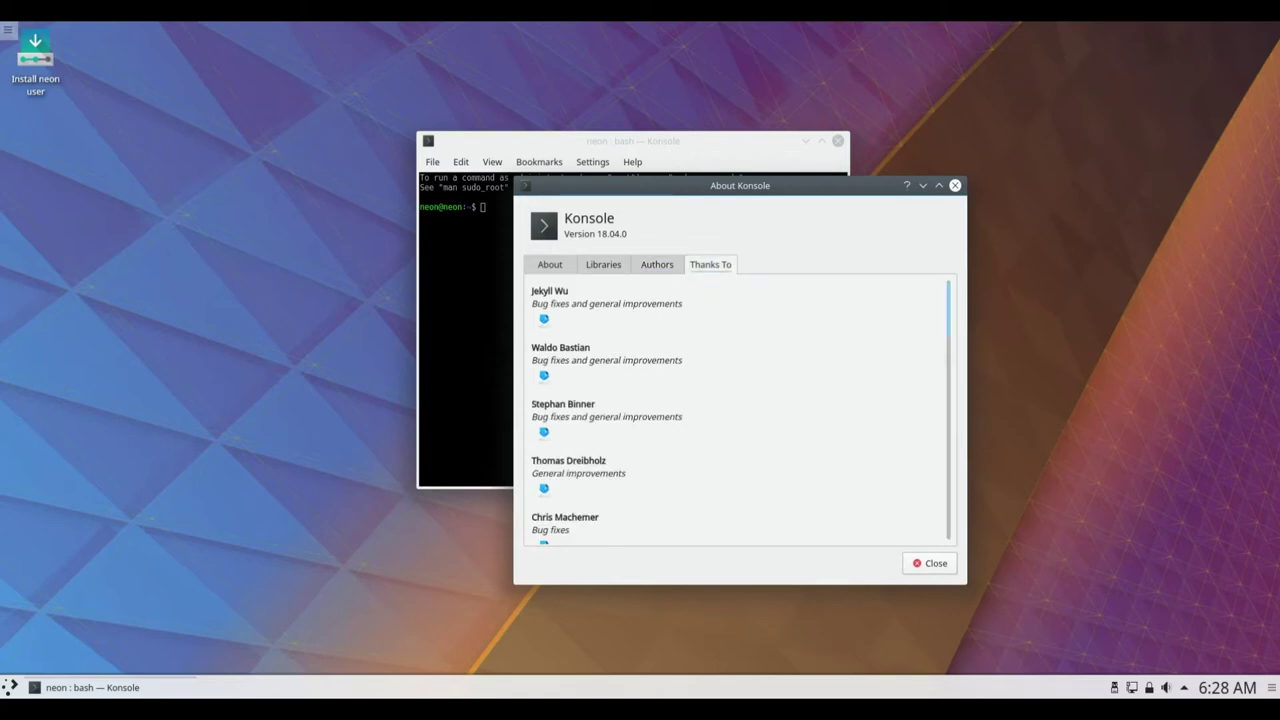
scroll(740, 410, "down", 3)
scroll(740, 410, "down", 4)
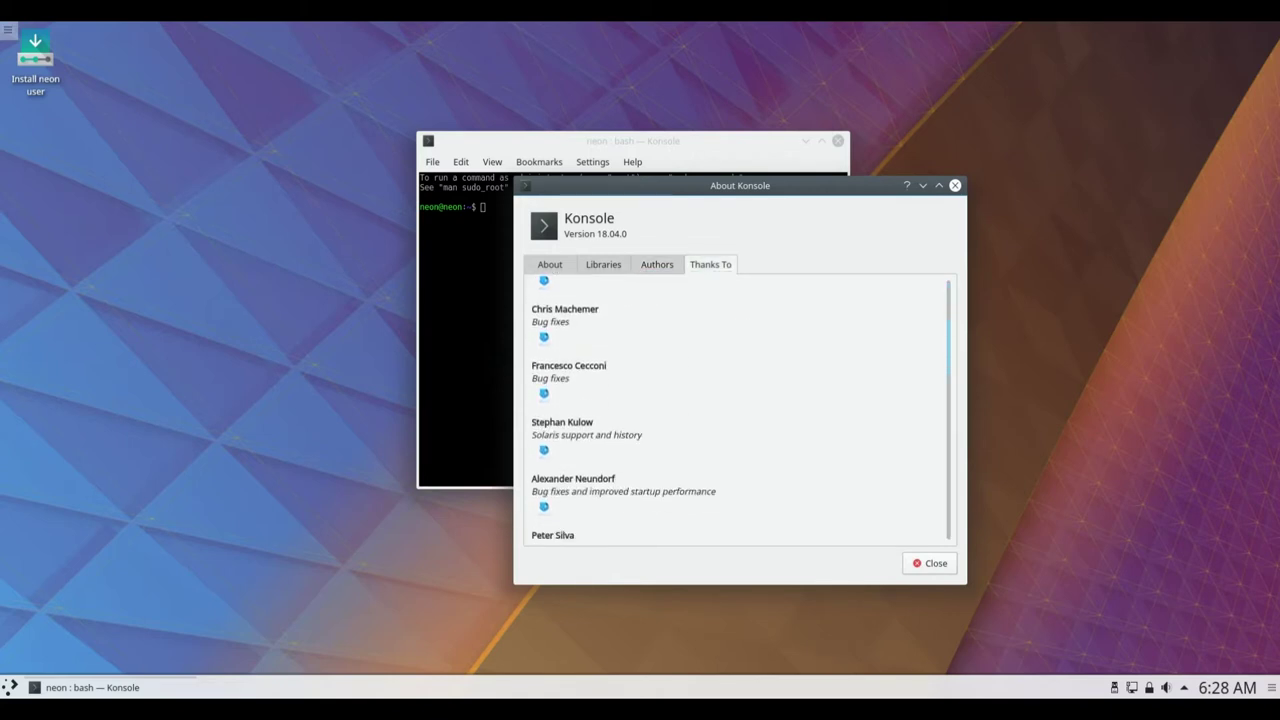
scroll(740, 410, "down", 4)
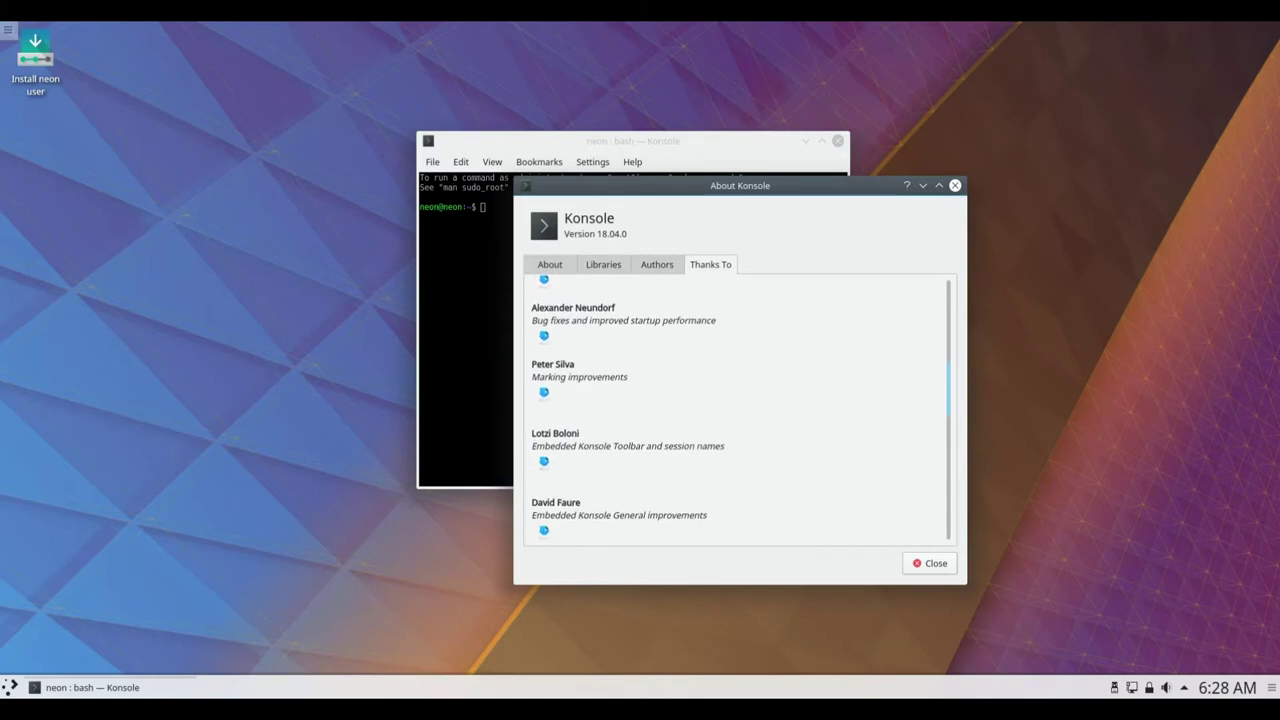
scroll(740, 410, "down", 5)
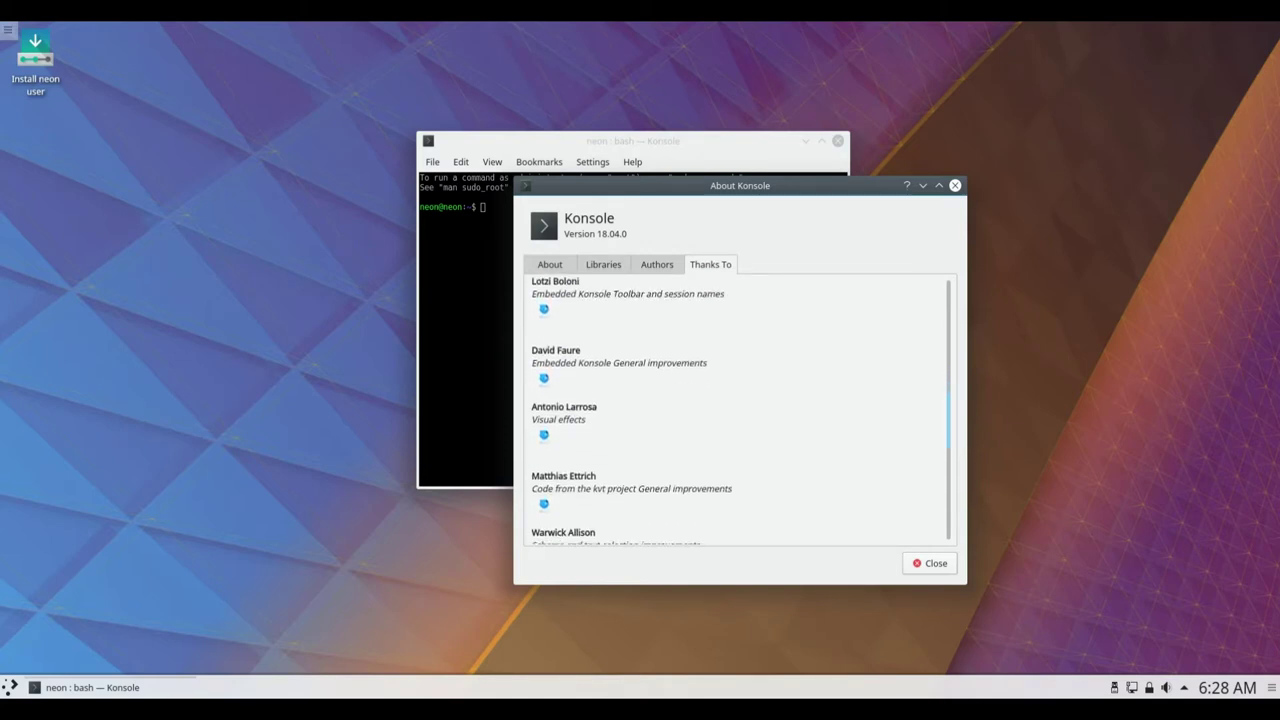
scroll(740, 410, "down", 5)
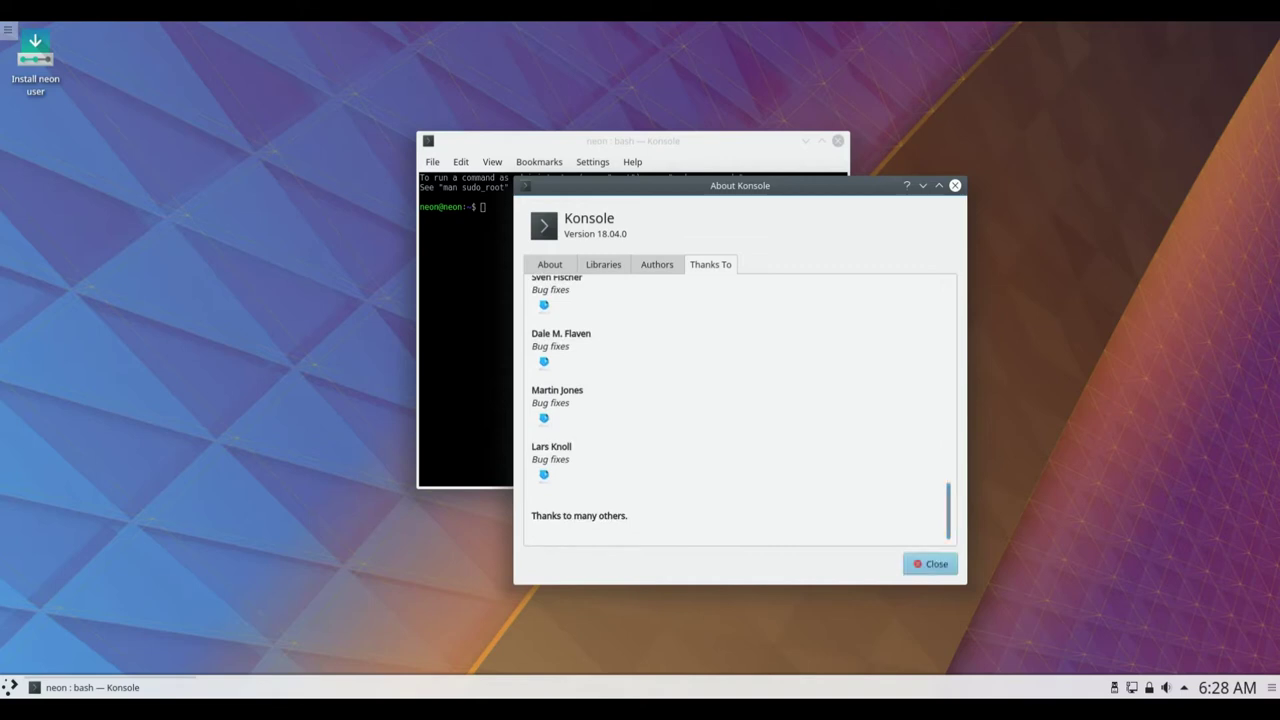
left_click(929, 563)
Run uname -a in the terminal to show full system information, and briefly highlight its output.
type("uname -a")
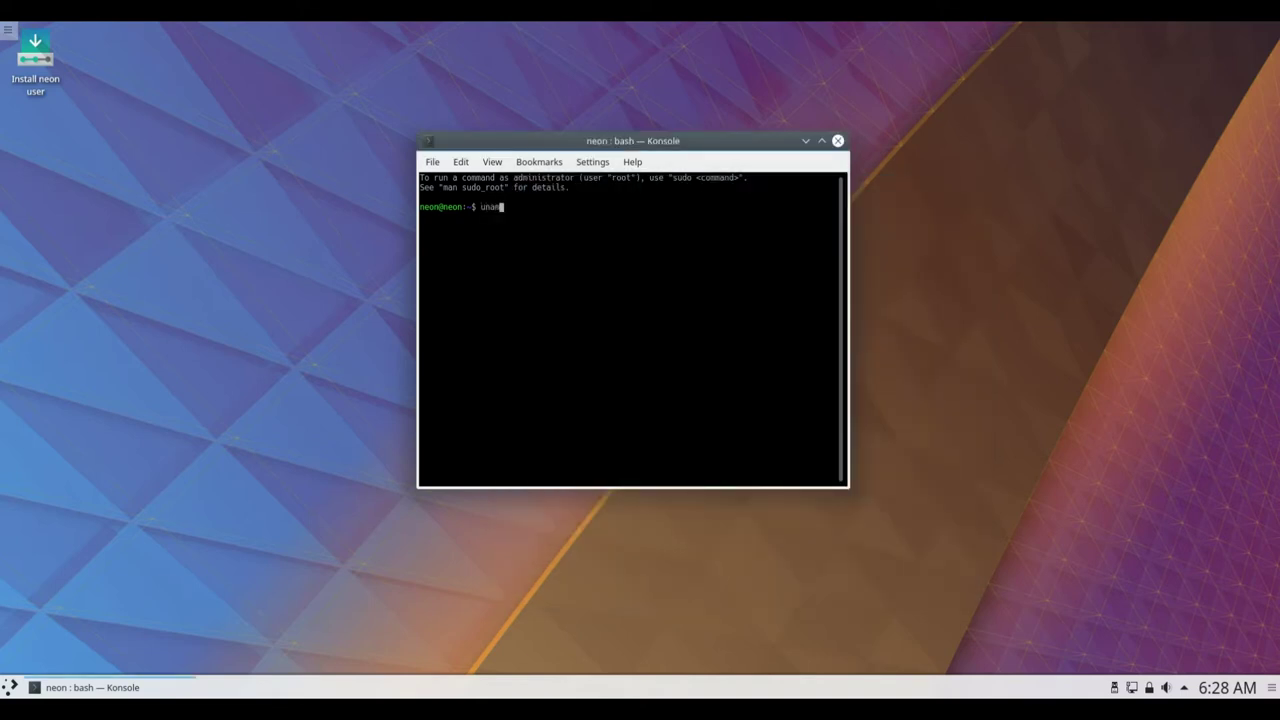
key("Return")
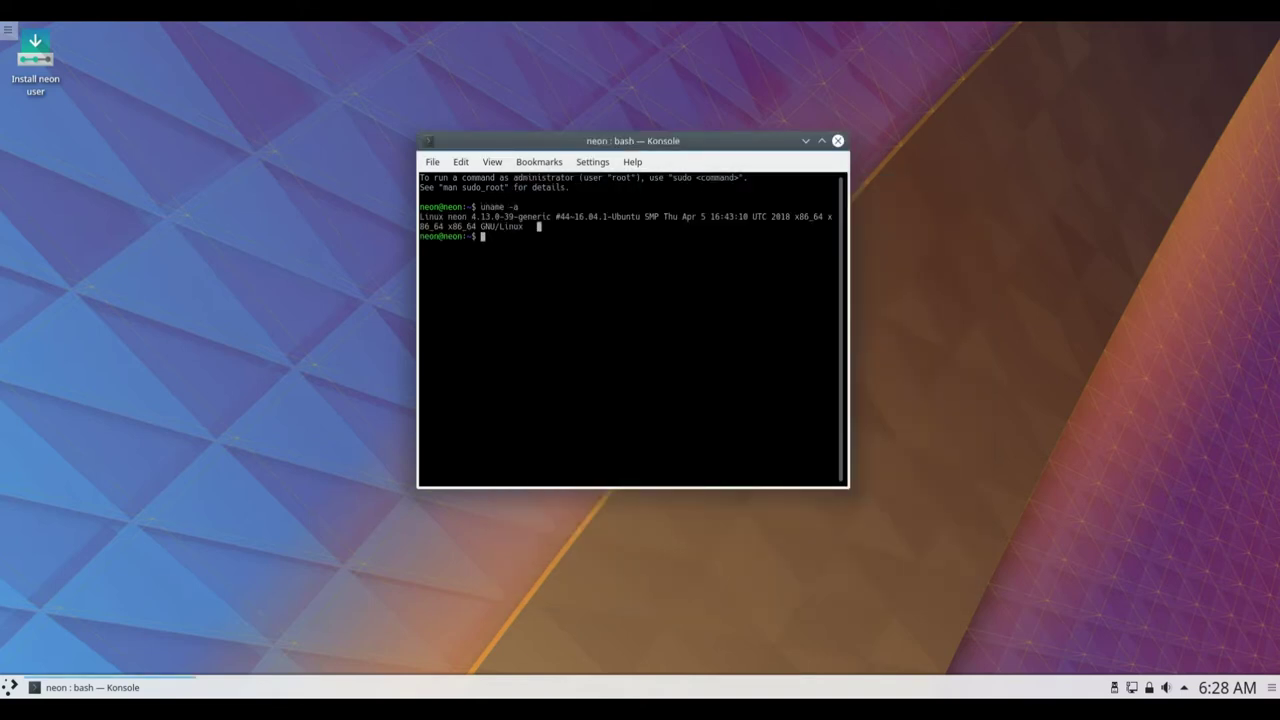
left_click_drag(539, 226, 420, 215)
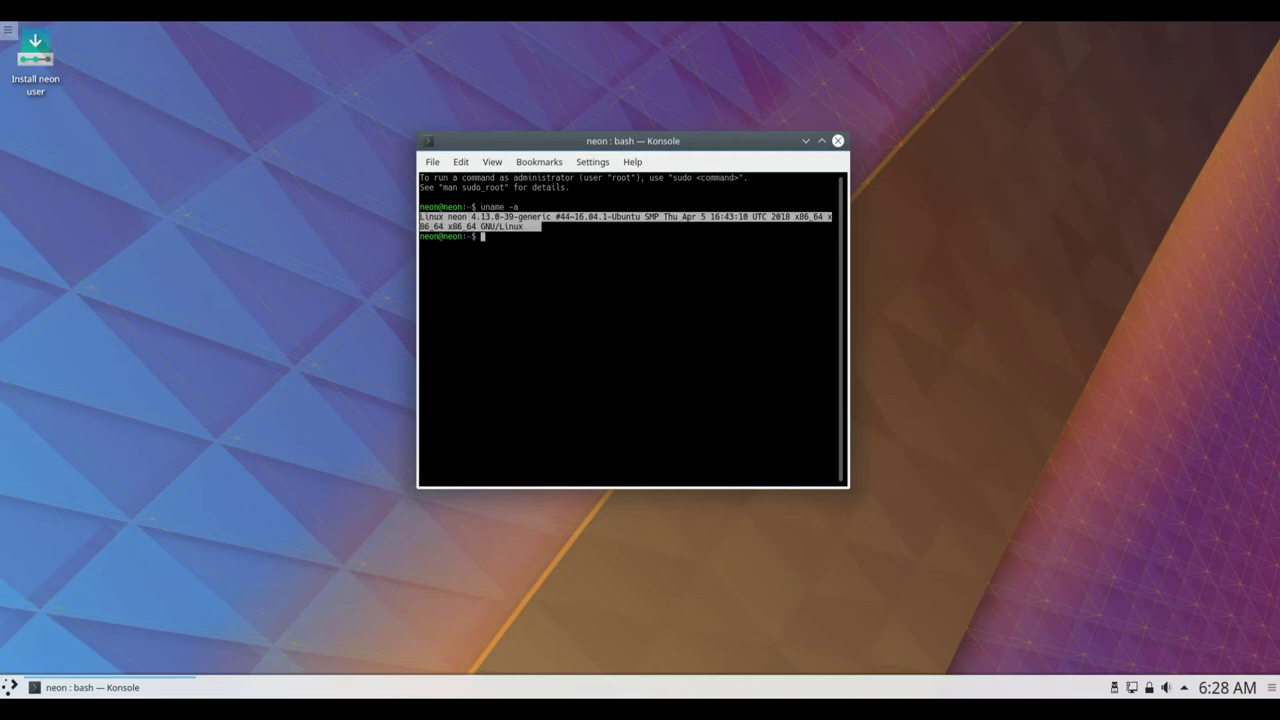
left_click(420, 215)
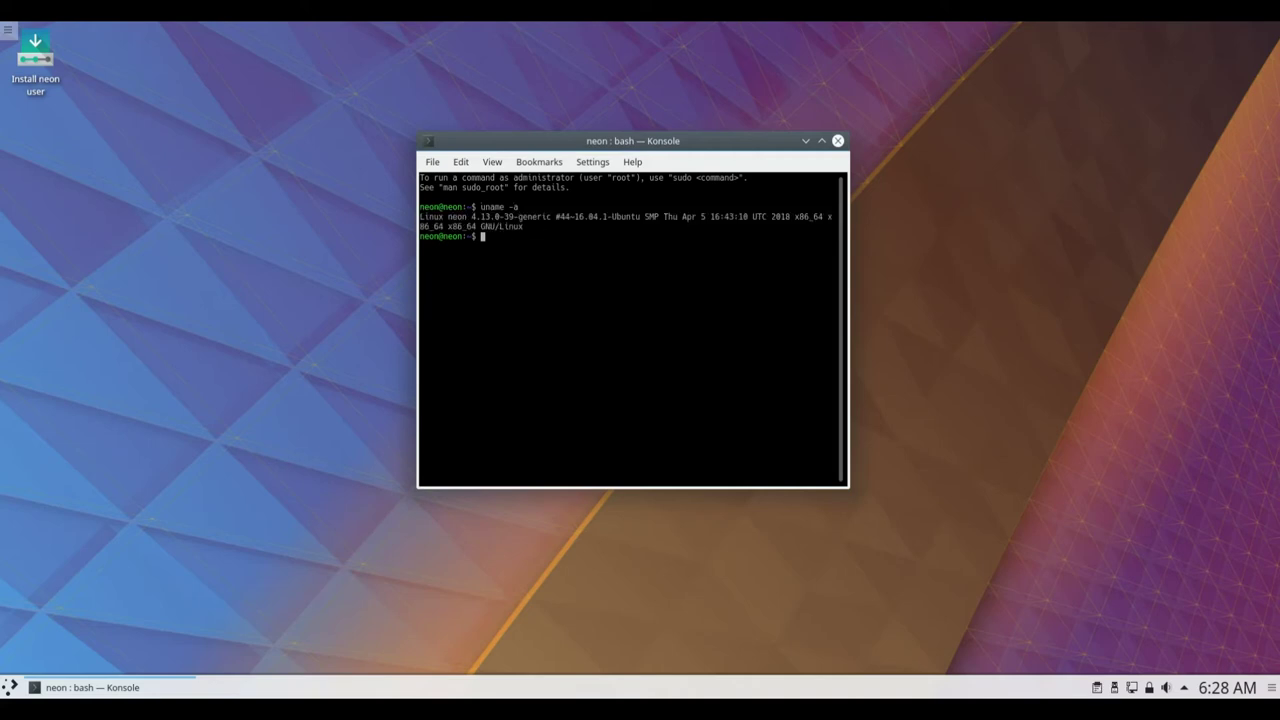
Run uname -r to show the kernel release, highlight its output, and close Konsole.
type("uname -r")
key("Return")
left_click_drag(505, 246, 420, 246)
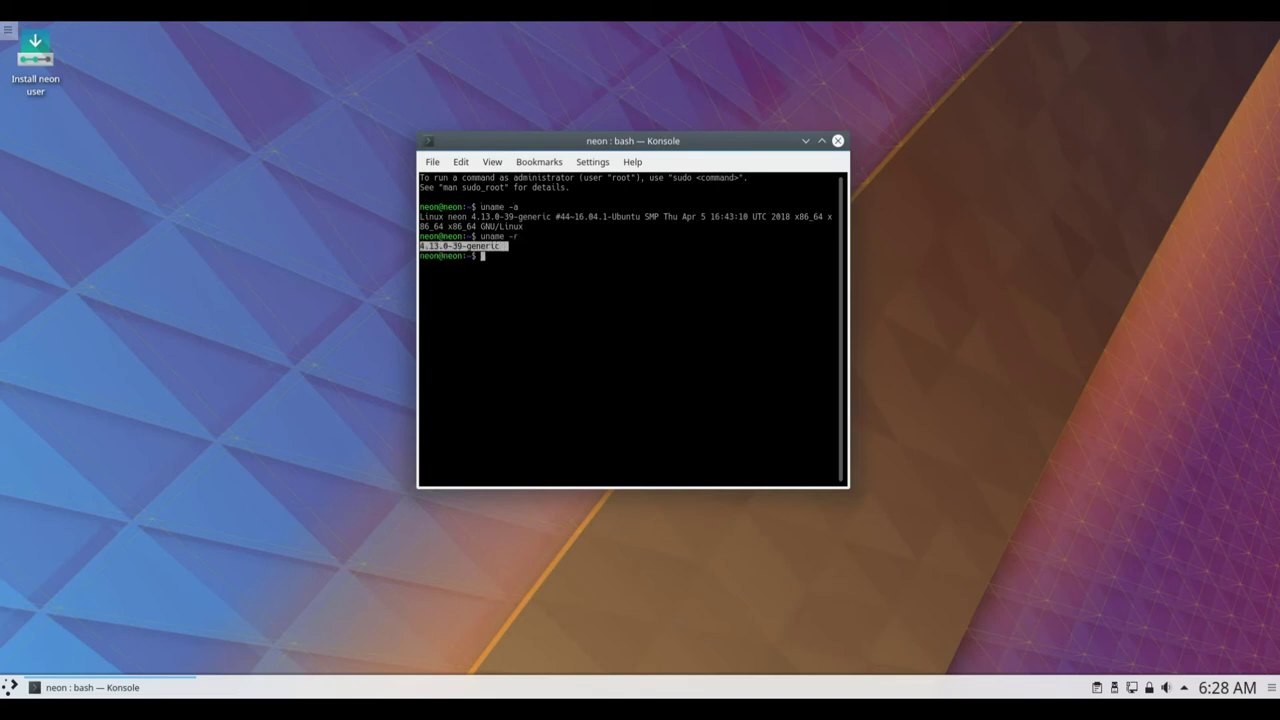
left_click(838, 141)
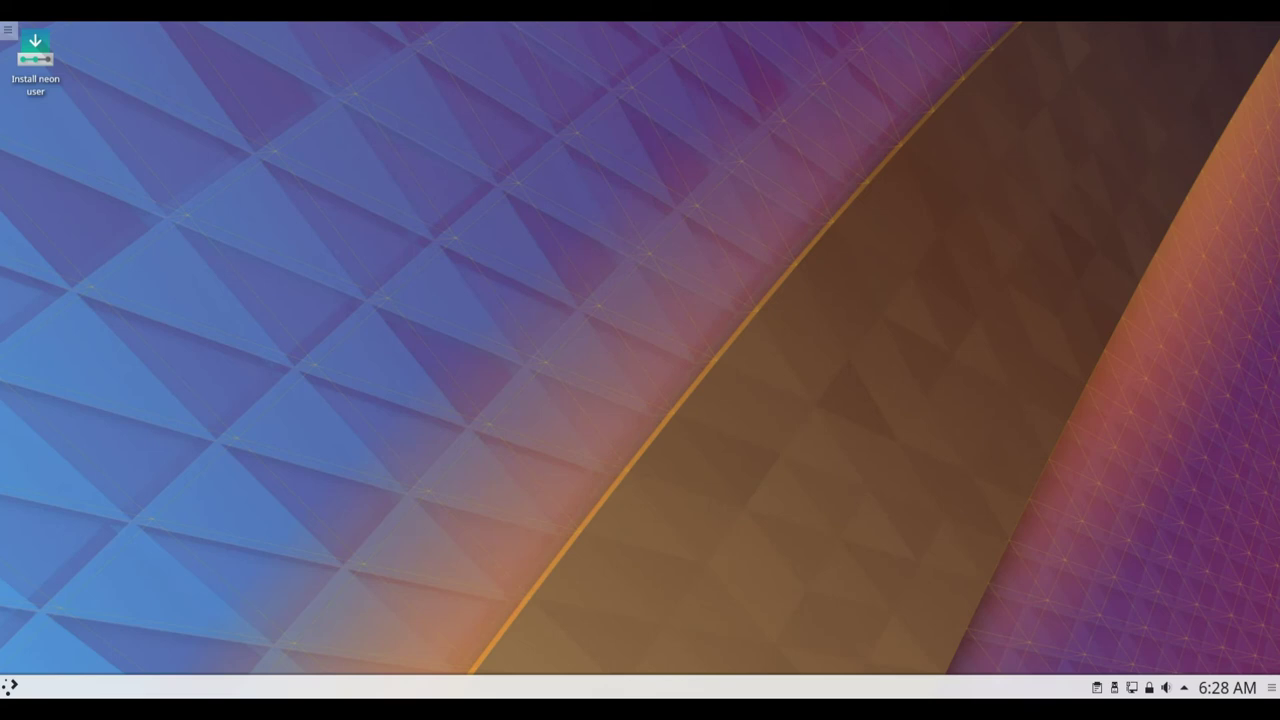